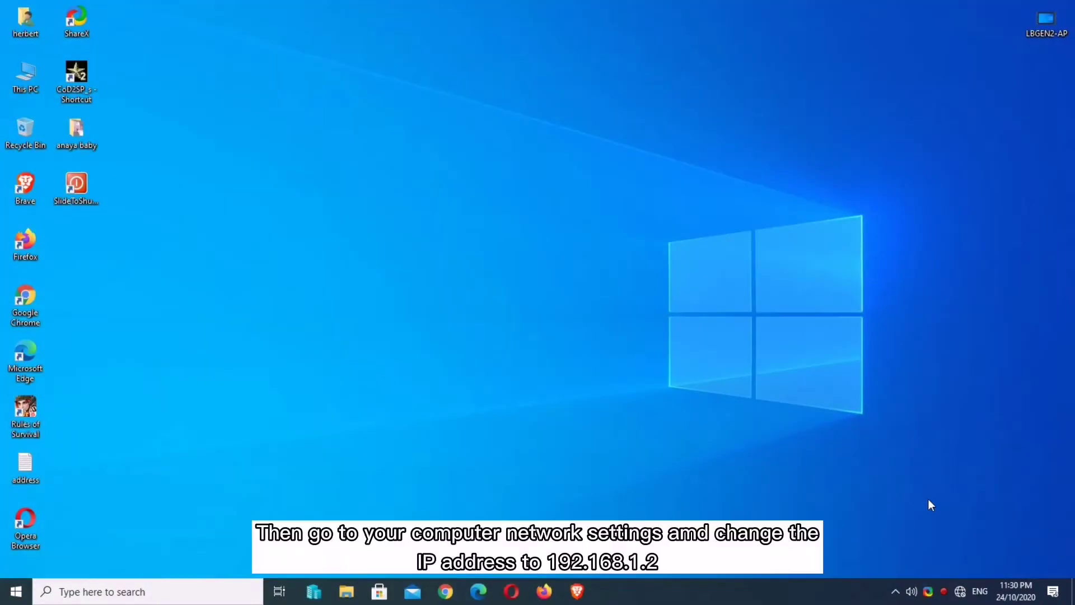
# Step: Refresh the desktop and open the vEthernet (internal) adapter's properties from Network & Internet settings
pyautogui.rightClick(558, 245)
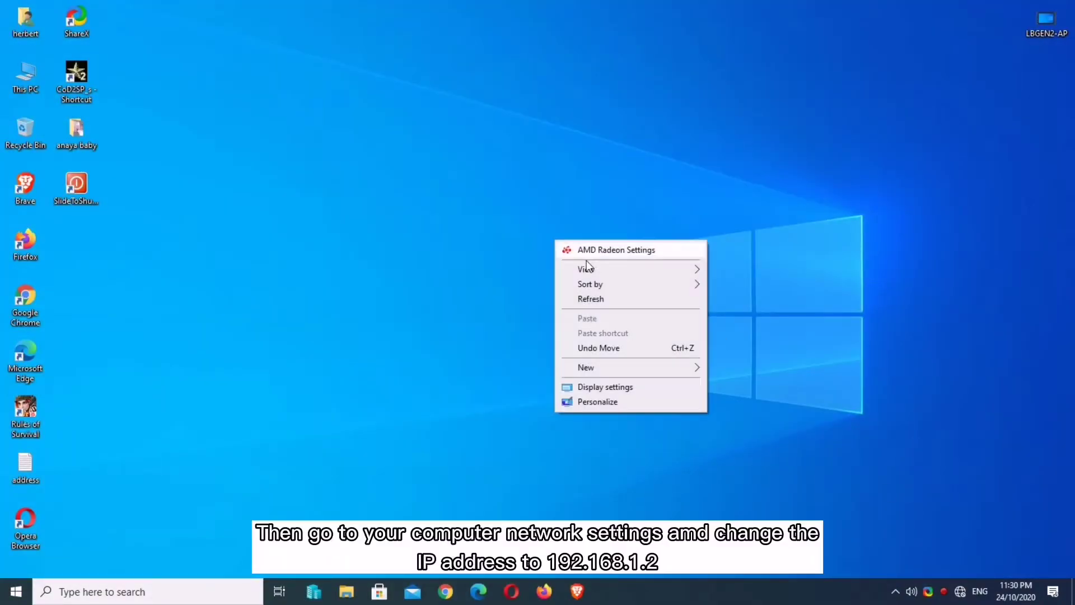
pyautogui.click(606, 299)
pyautogui.rightClick(959, 594)
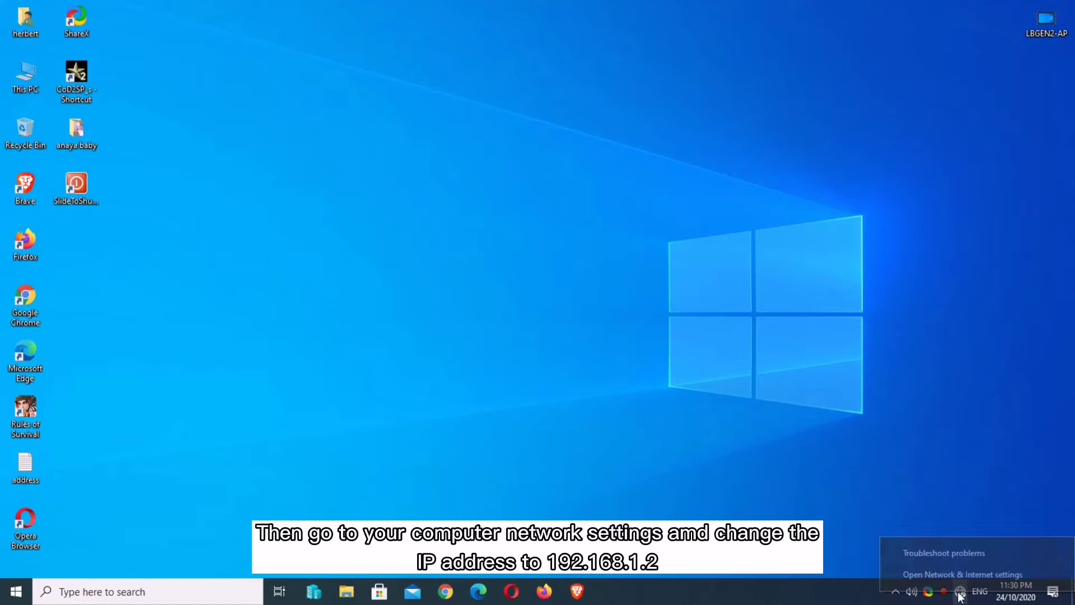
pyautogui.click(960, 579)
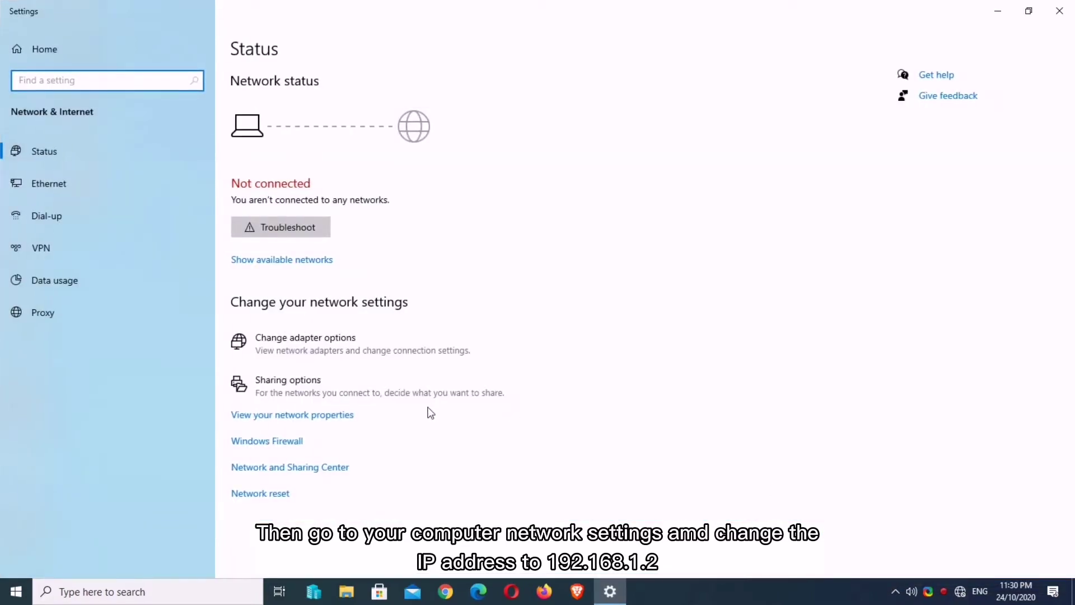
pyautogui.click(353, 346)
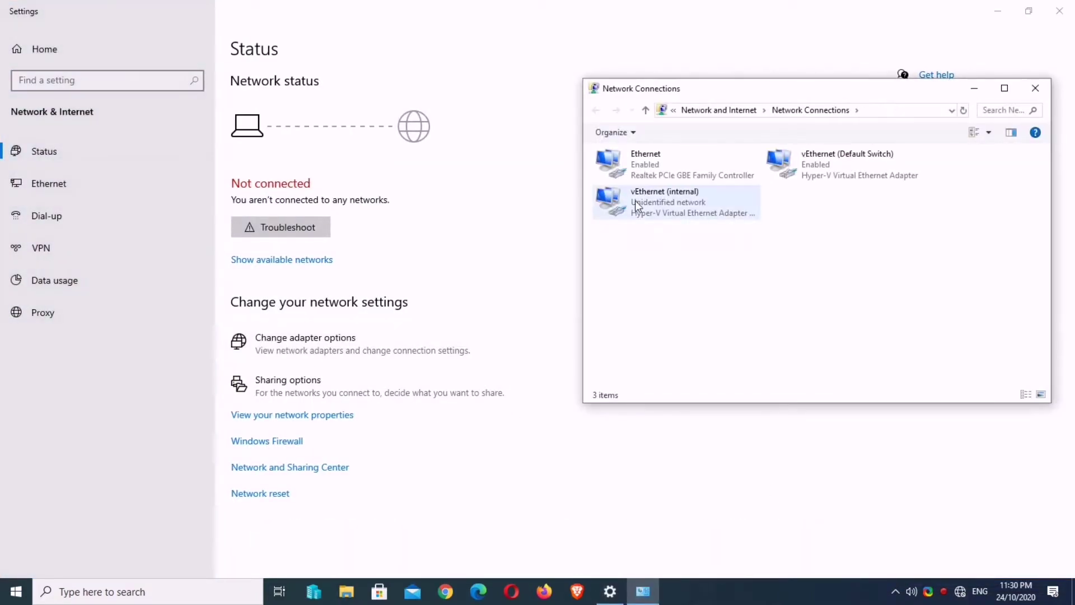
pyautogui.rightClick(638, 200)
pyautogui.click(663, 328)
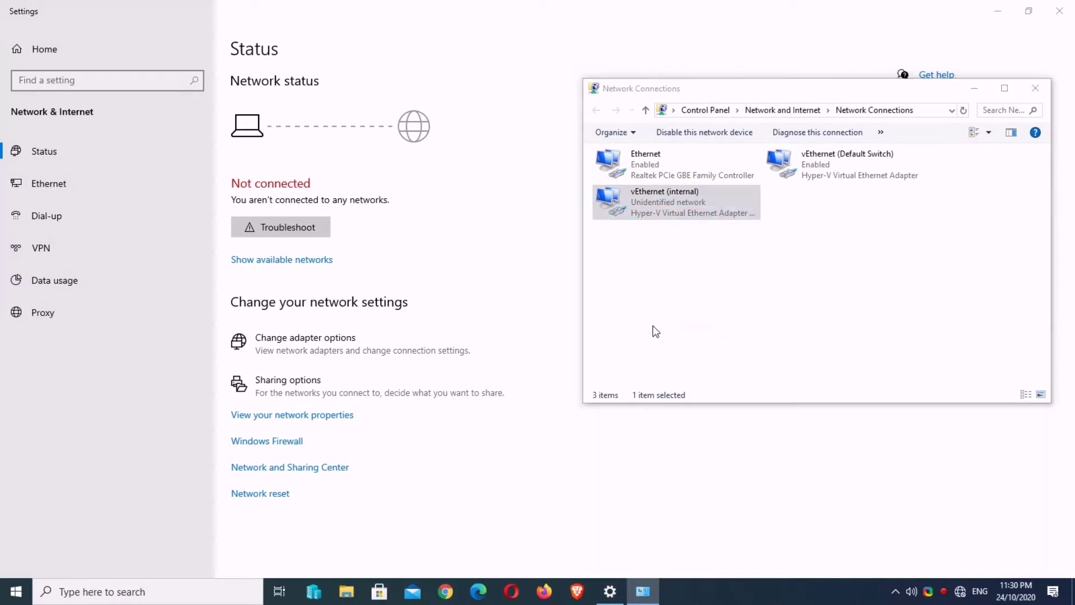
# Step: Give the adapter static IPv4 address 192.168.1.2 with subnet mask 255.255.255.0
pyautogui.click(738, 298)
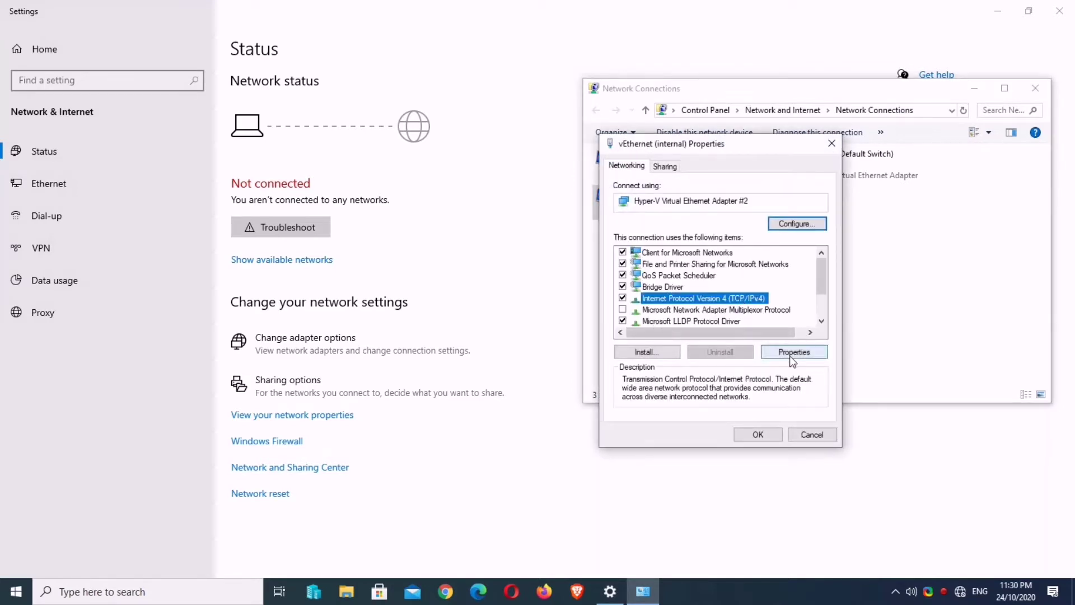
pyautogui.click(793, 353)
pyautogui.click(737, 303)
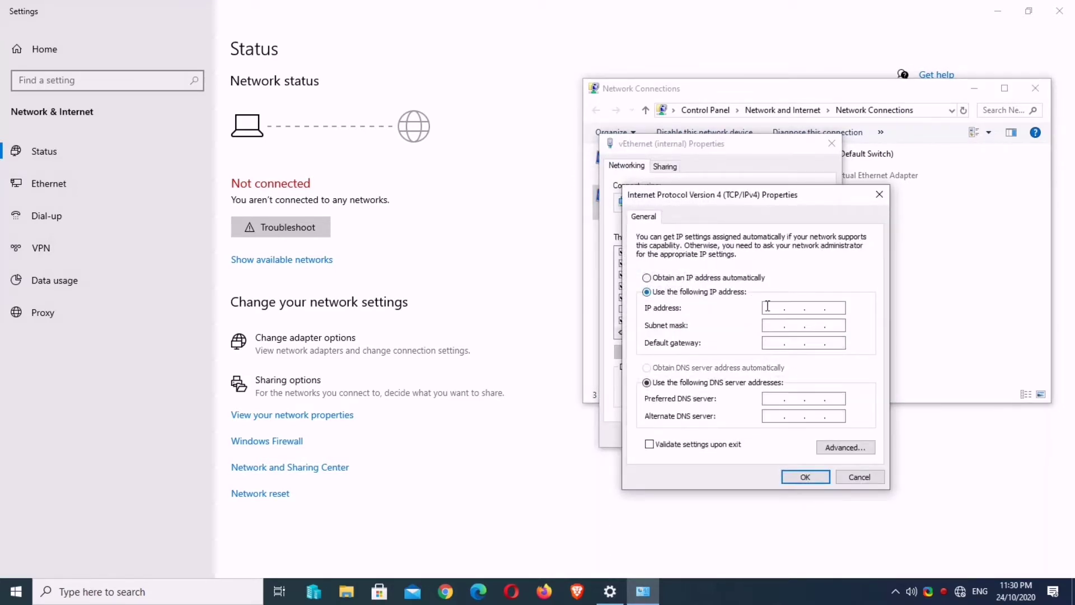
pyautogui.click(768, 307)
pyautogui.write('192 . 168 . 1 .')
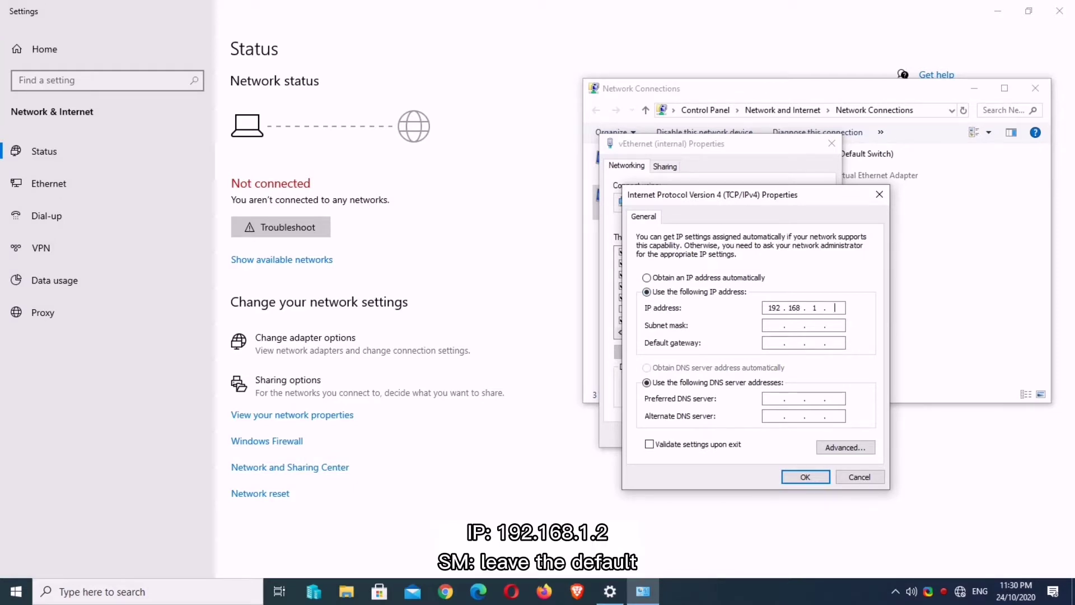
pyautogui.write(' 2')
pyautogui.click(771, 325)
pyautogui.click(805, 476)
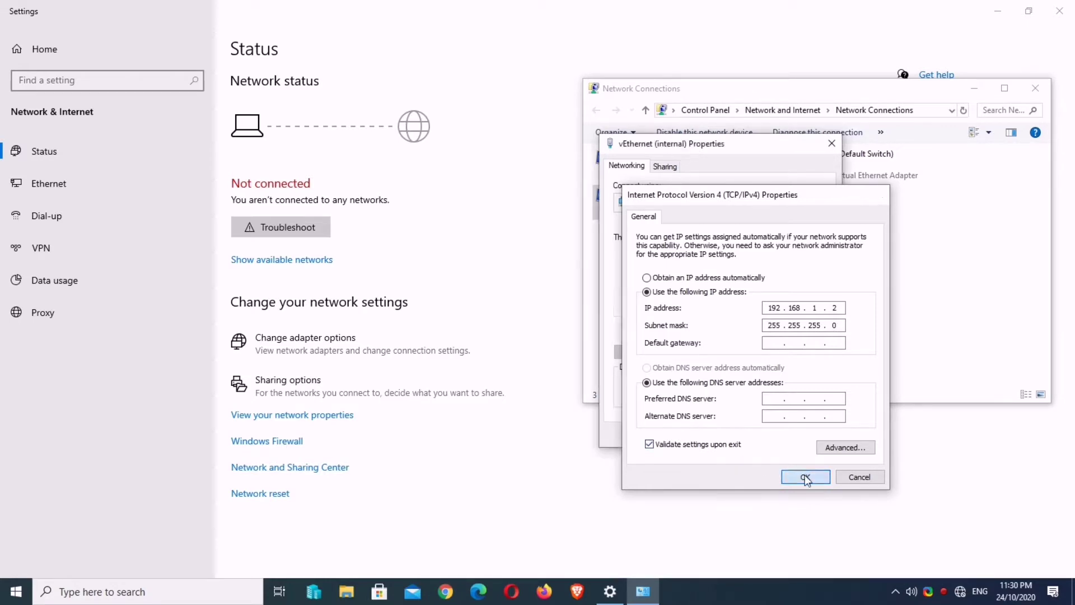
# Step: Close the adapter properties, network diagnostics and Network Connections windows
pyautogui.click(768, 437)
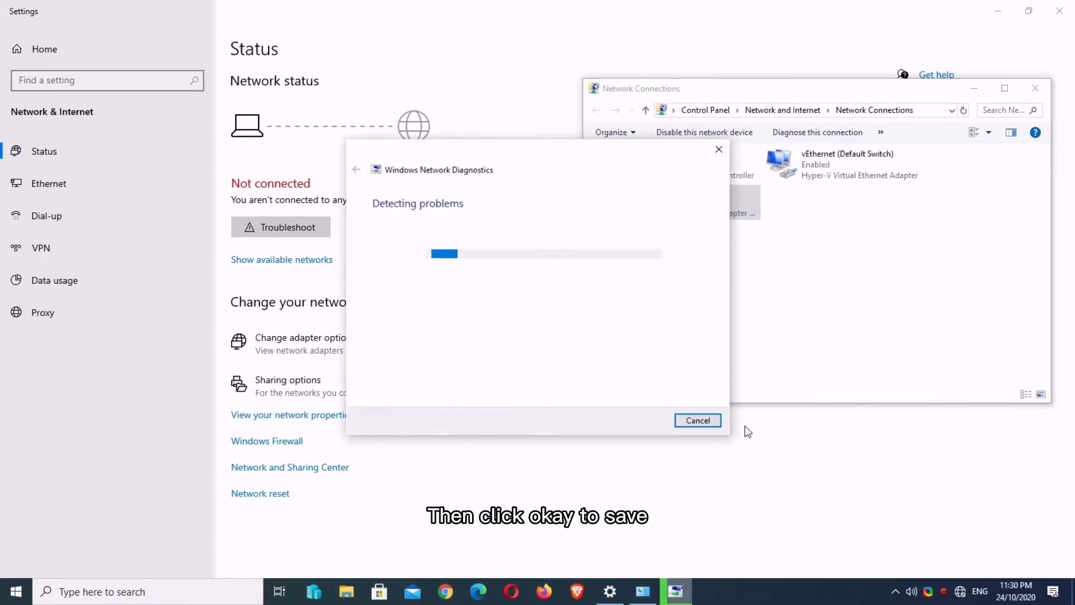
pyautogui.click(698, 422)
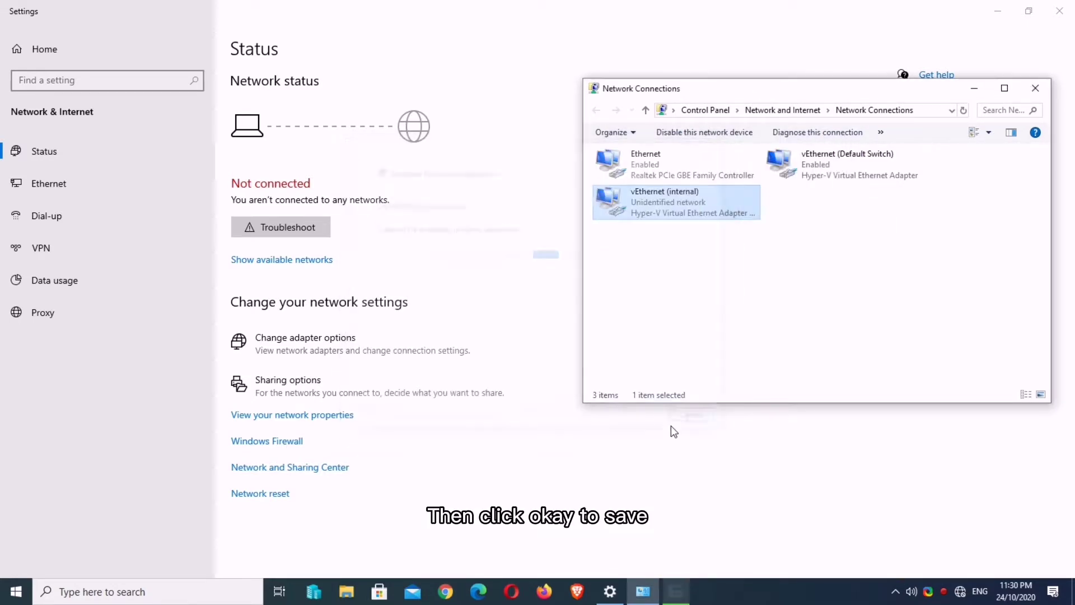
pyautogui.click(1034, 90)
# Step: Load 192.168.1.20 in Chrome and proceed past the certificate warning to the NanoStation setup page
pyautogui.click(1059, 10)
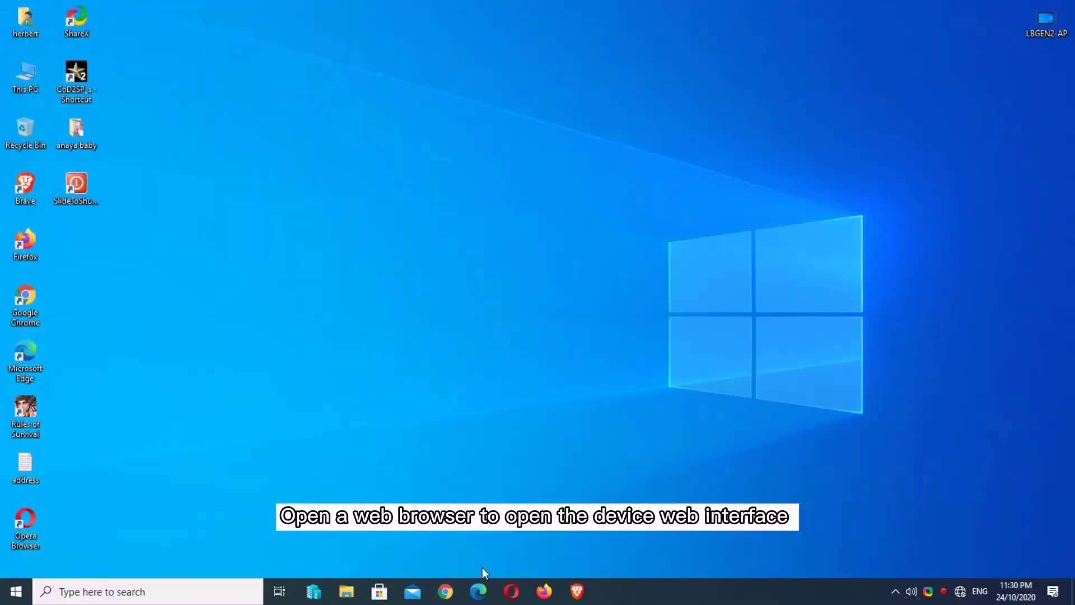
pyautogui.click(446, 591)
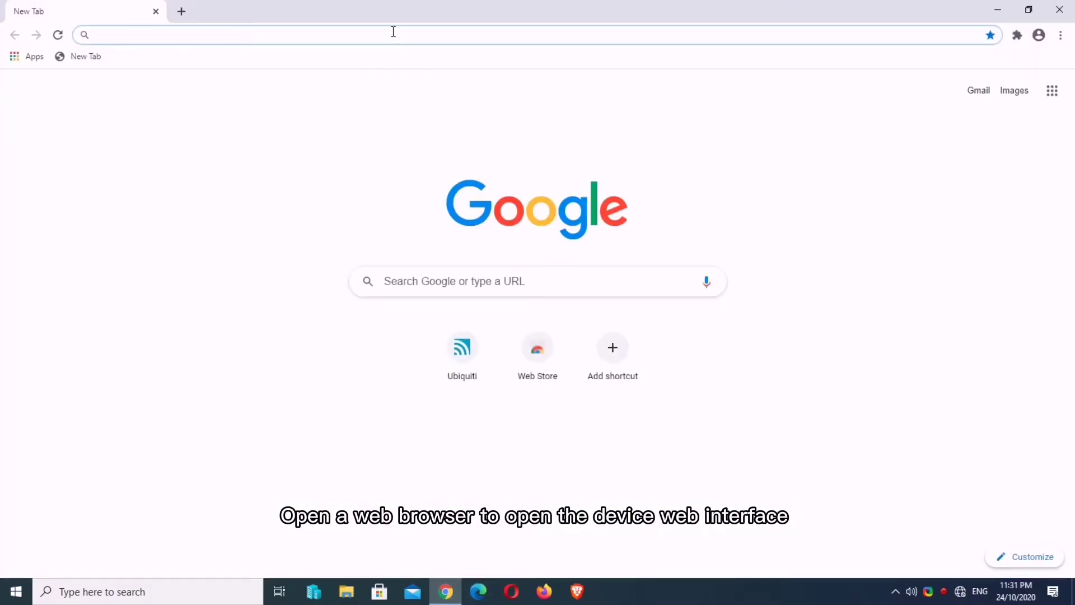
pyautogui.write('192.')
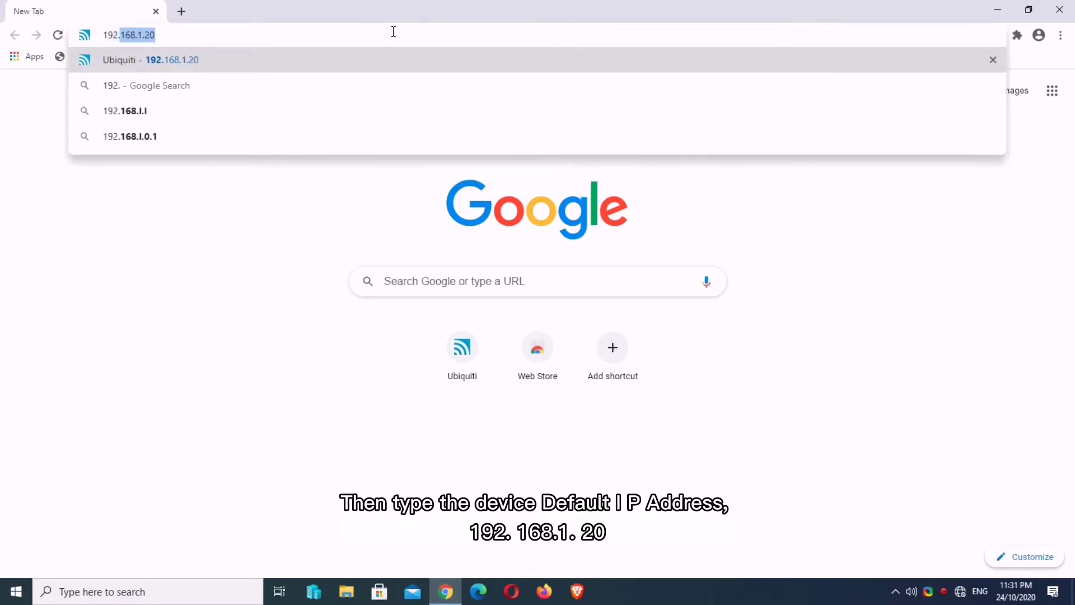
pyautogui.write('168.1.')
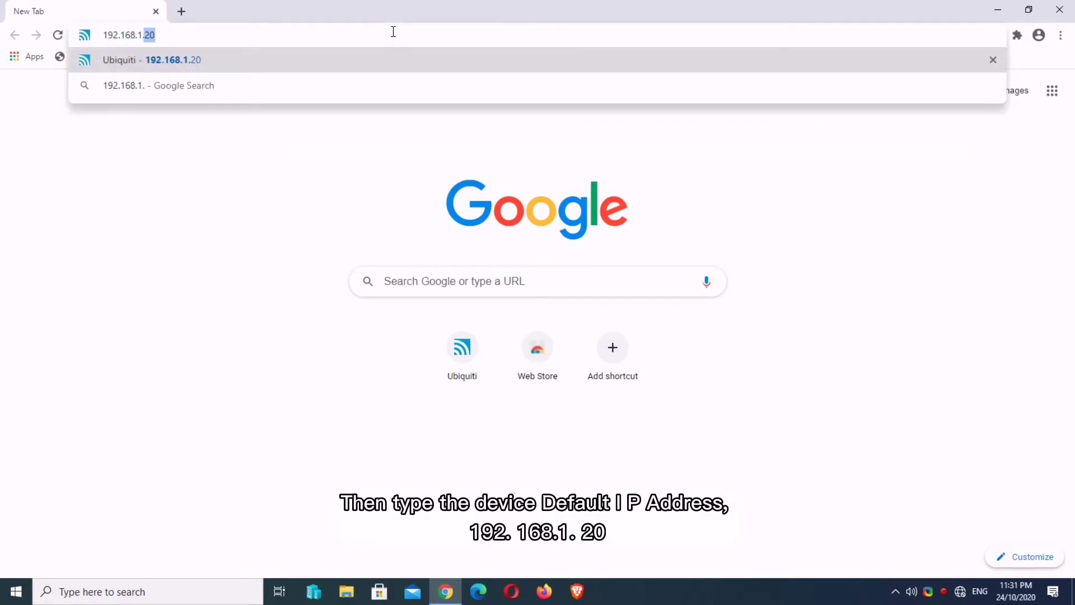
pyautogui.write('20')
pyautogui.press('Return')
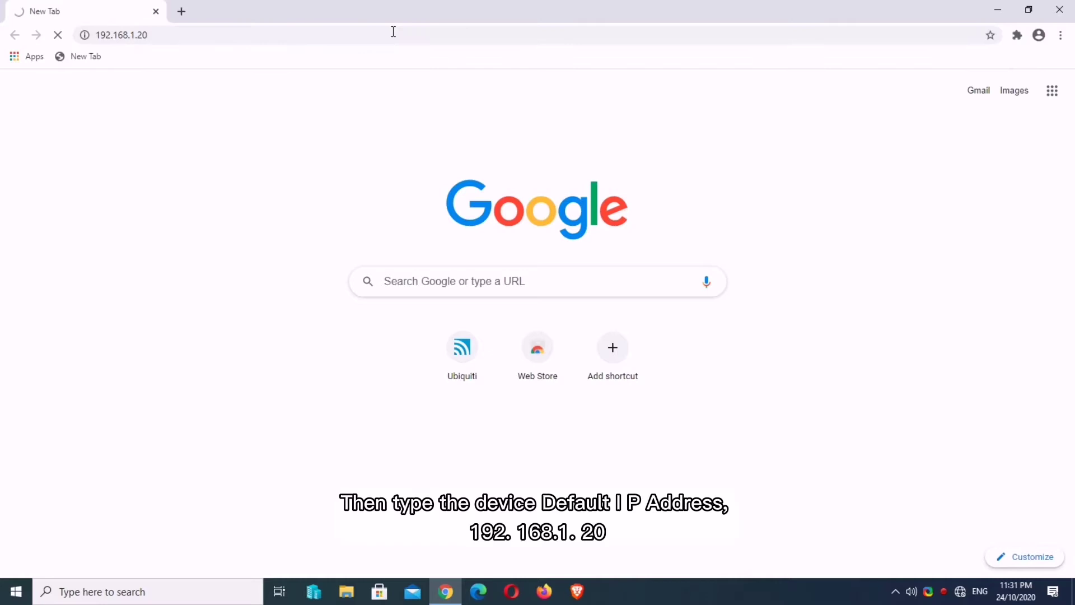
pyautogui.click(353, 387)
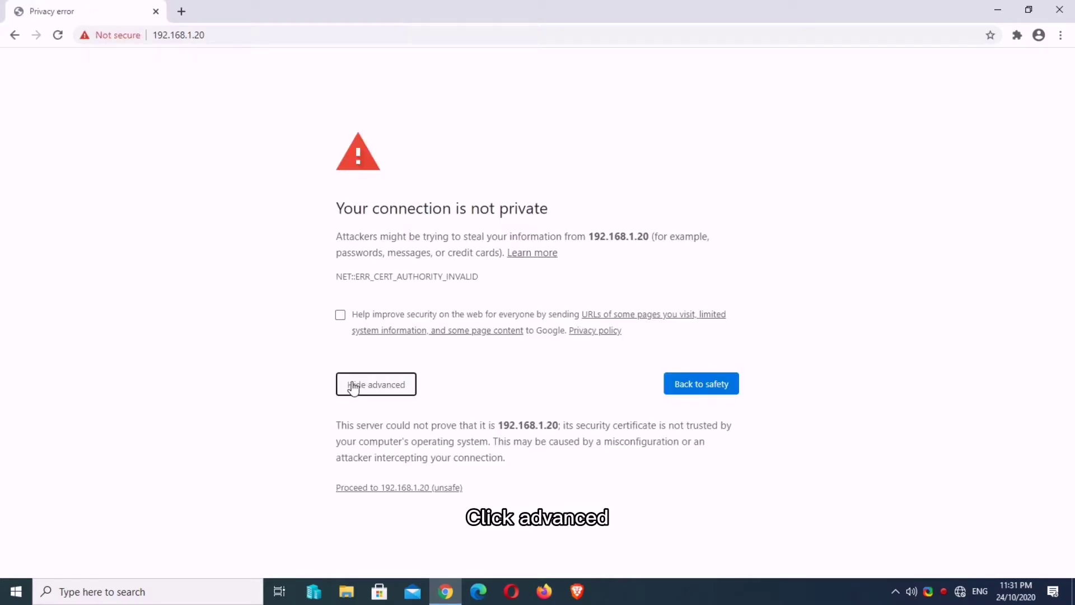
pyautogui.click(392, 486)
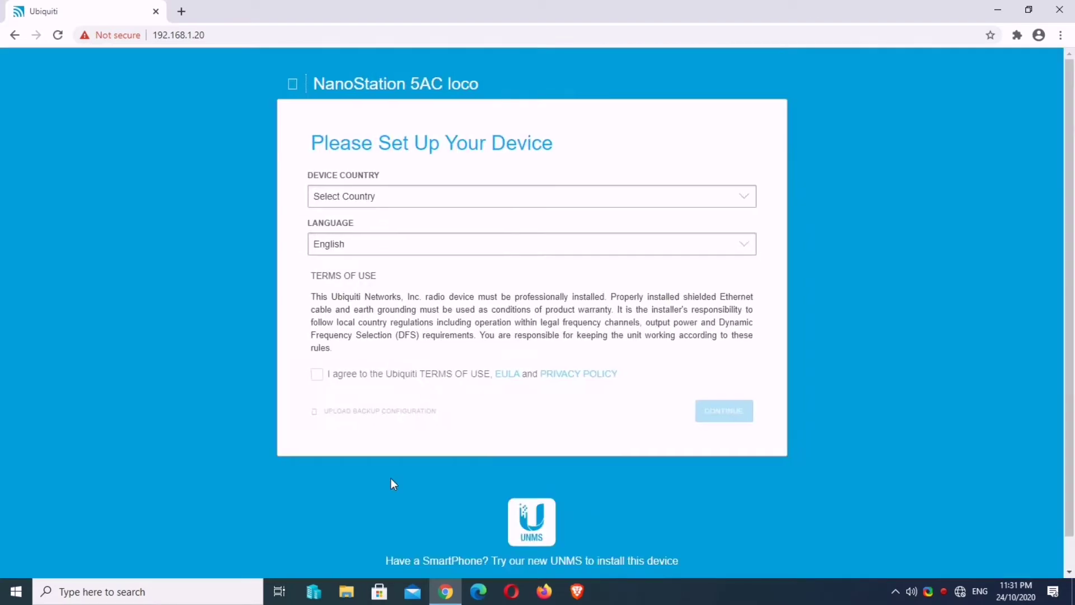
# Step: Set the device country to Philippines and agree to the Ubiquiti terms of use
pyautogui.click(367, 198)
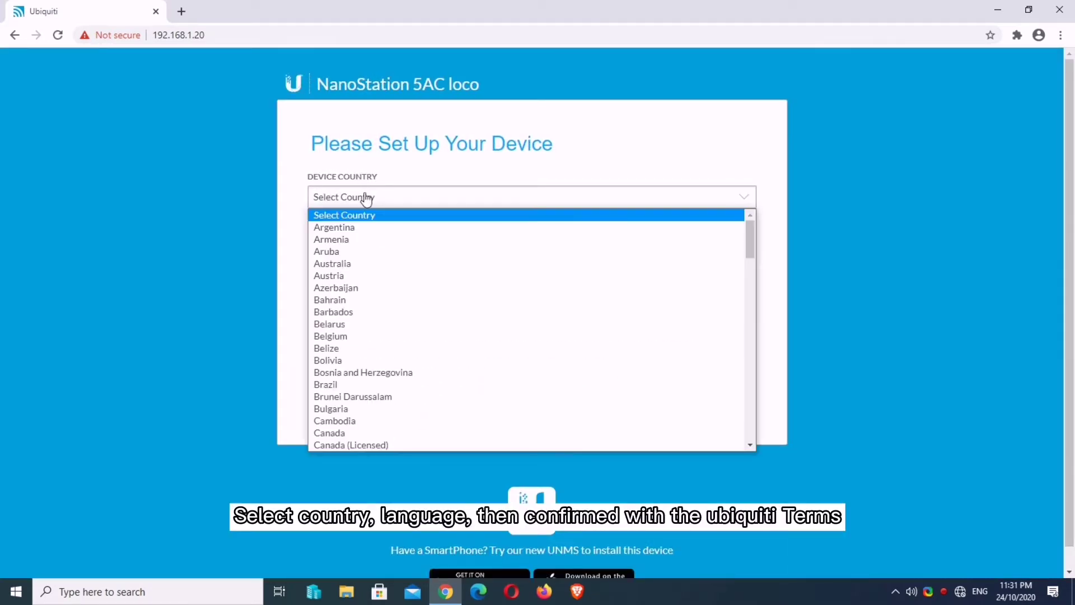
pyautogui.press('p')
pyautogui.scroll(-5, 415, 282)
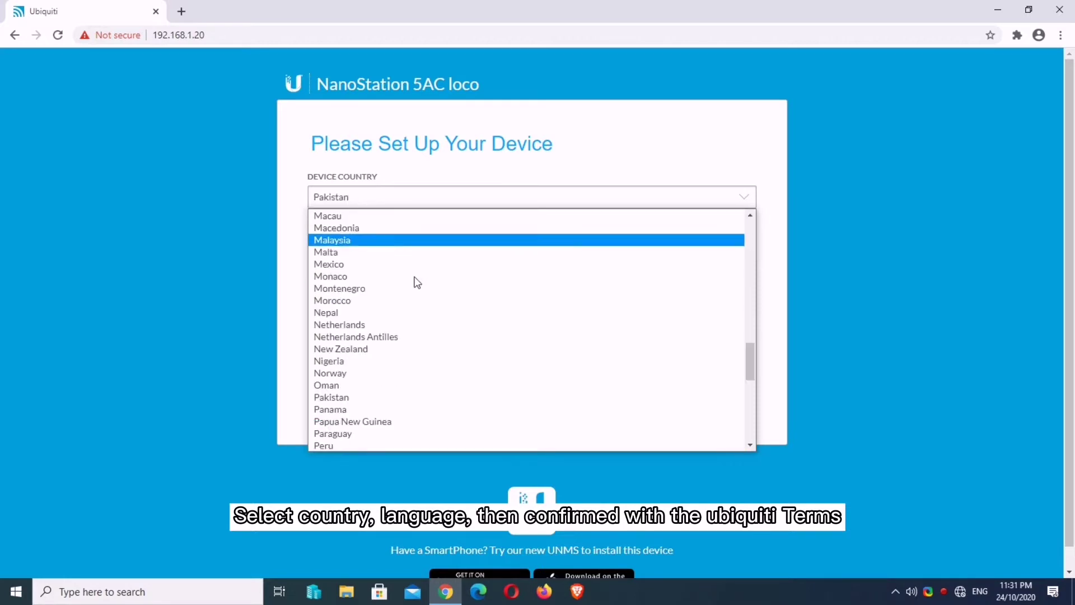
pyautogui.scroll(-3, 416, 284)
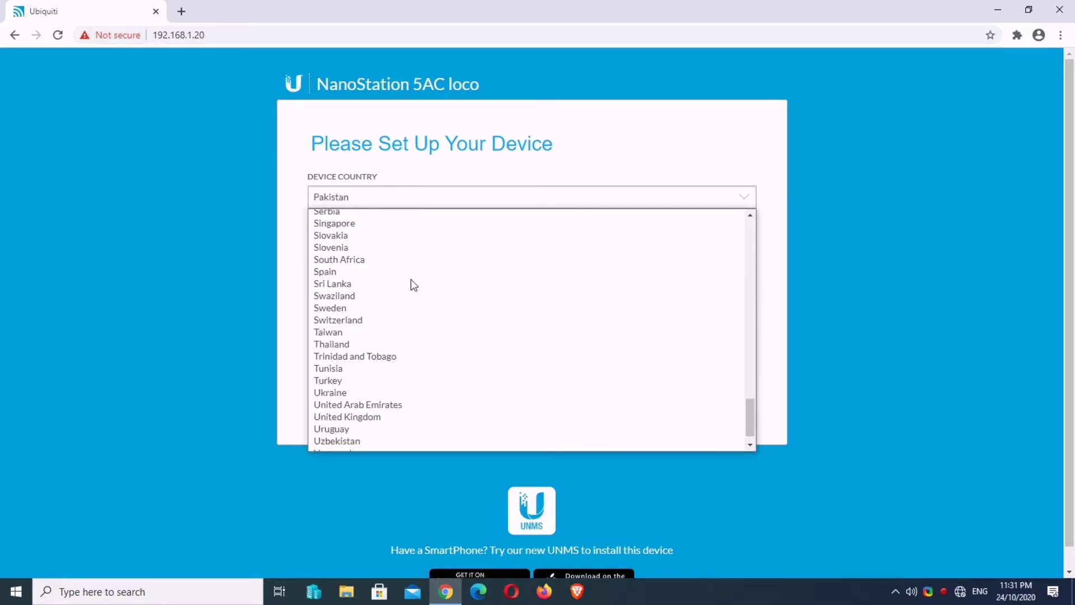
pyautogui.scroll(9, 412, 284)
pyautogui.scroll(-3, 410, 283)
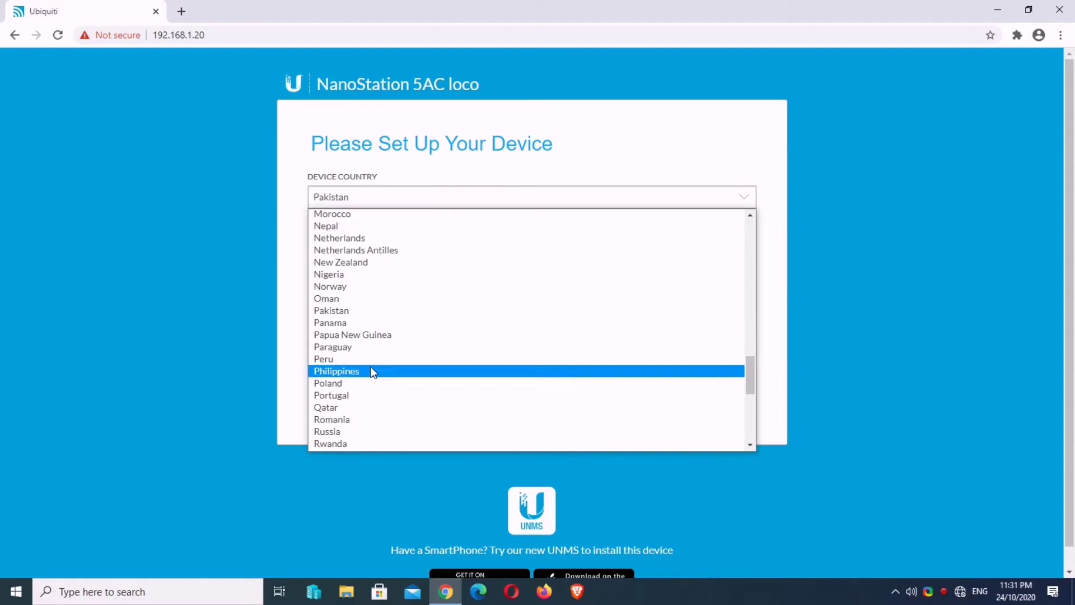
pyautogui.click(374, 372)
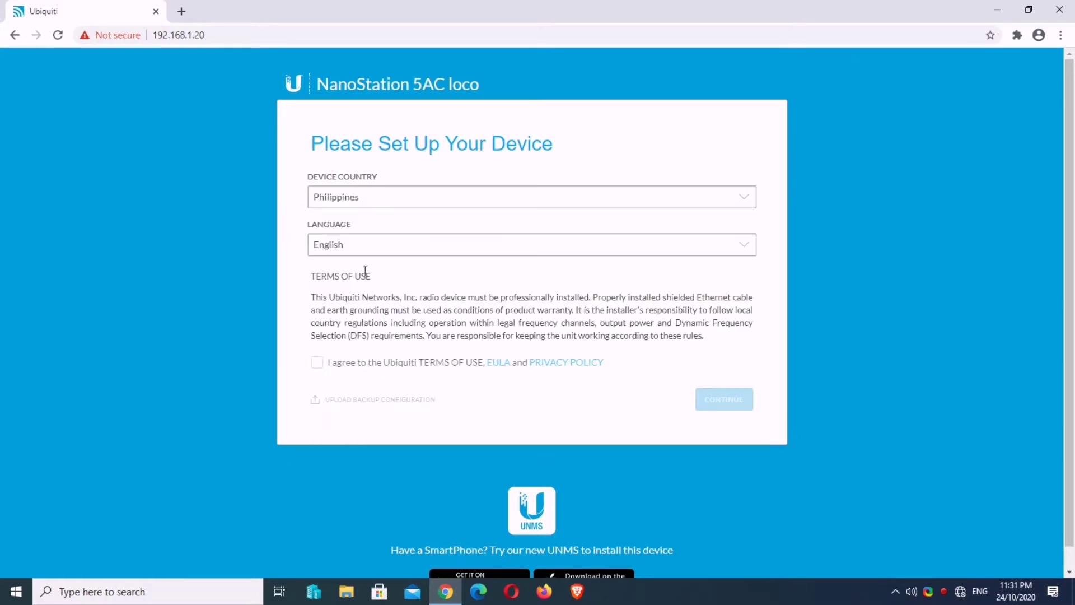
pyautogui.click(334, 369)
pyautogui.click(737, 401)
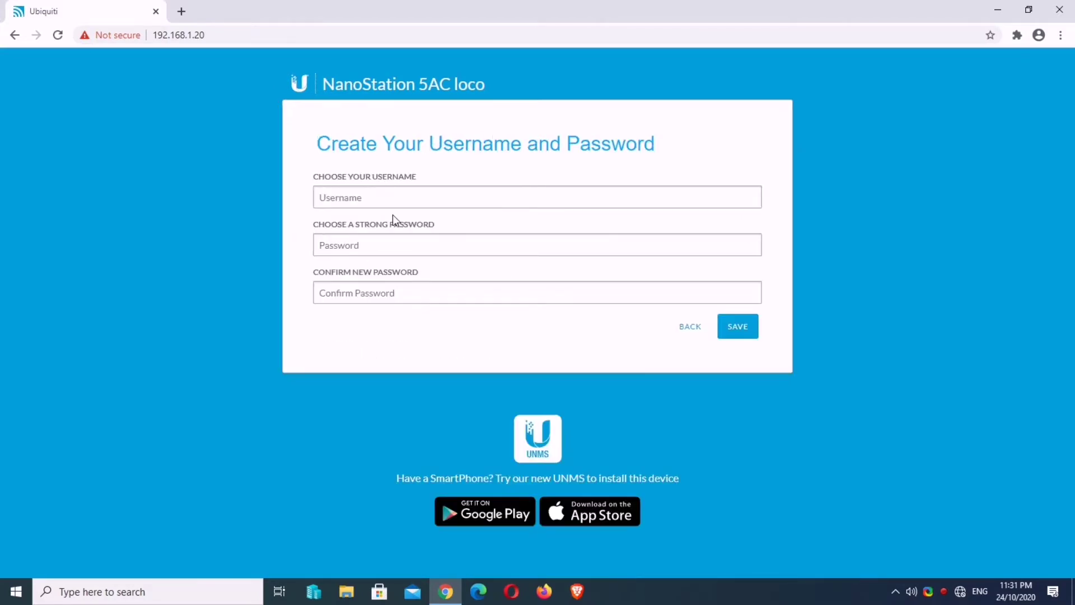
# Step: Create the admin username and password, confirm the password, and save
pyautogui.click(385, 196)
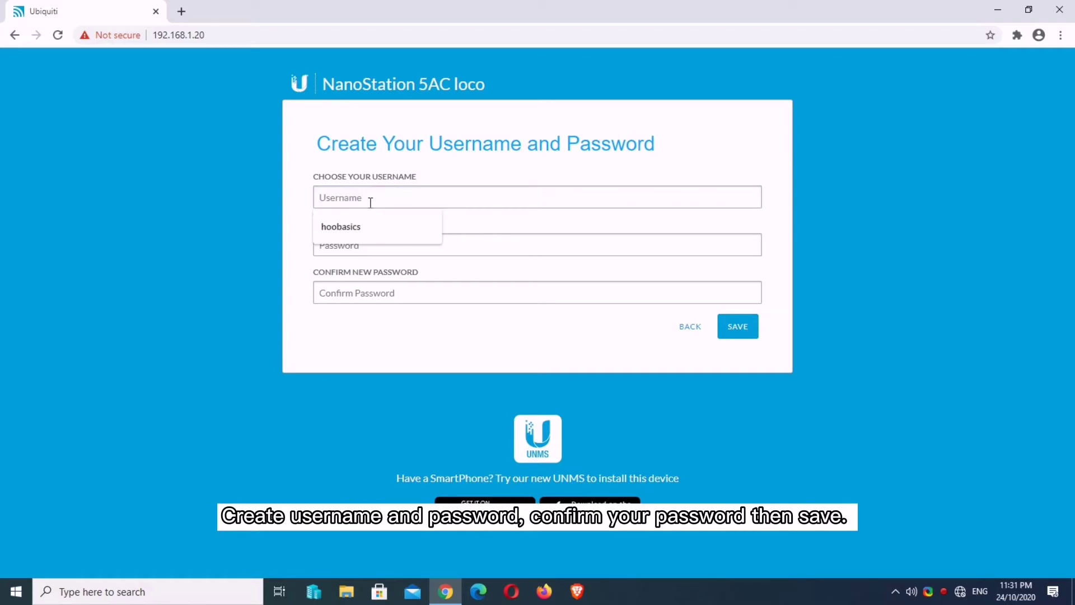
pyautogui.write('hoobasics')
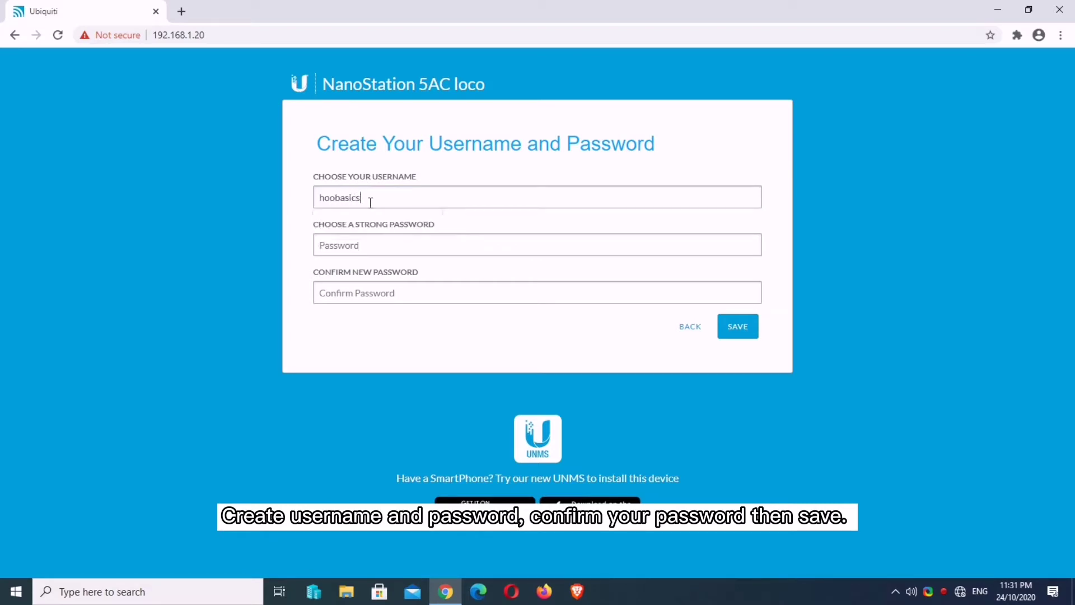
pyautogui.click(367, 241)
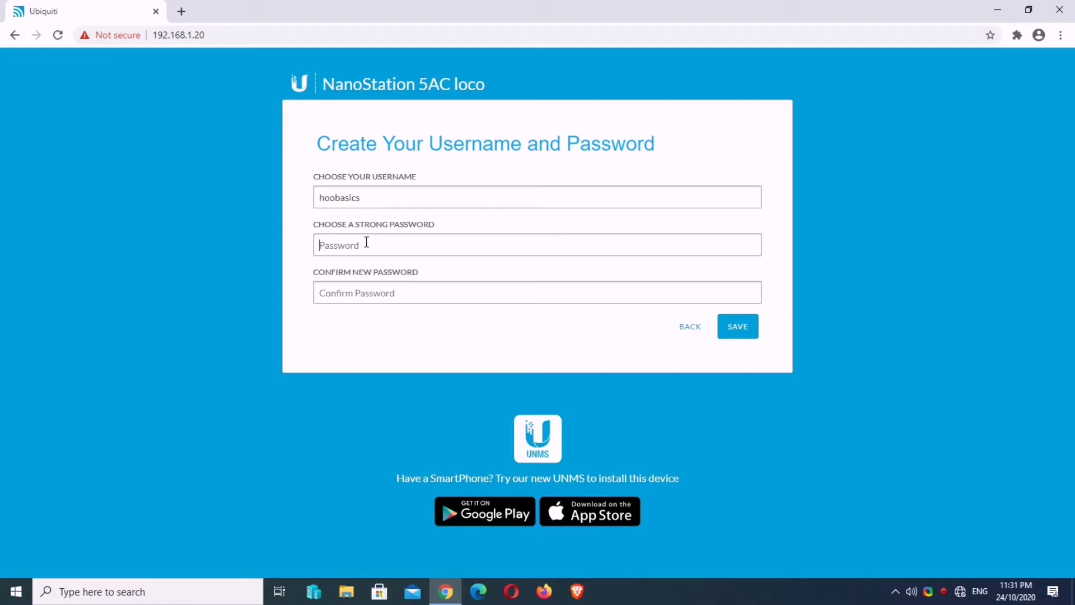
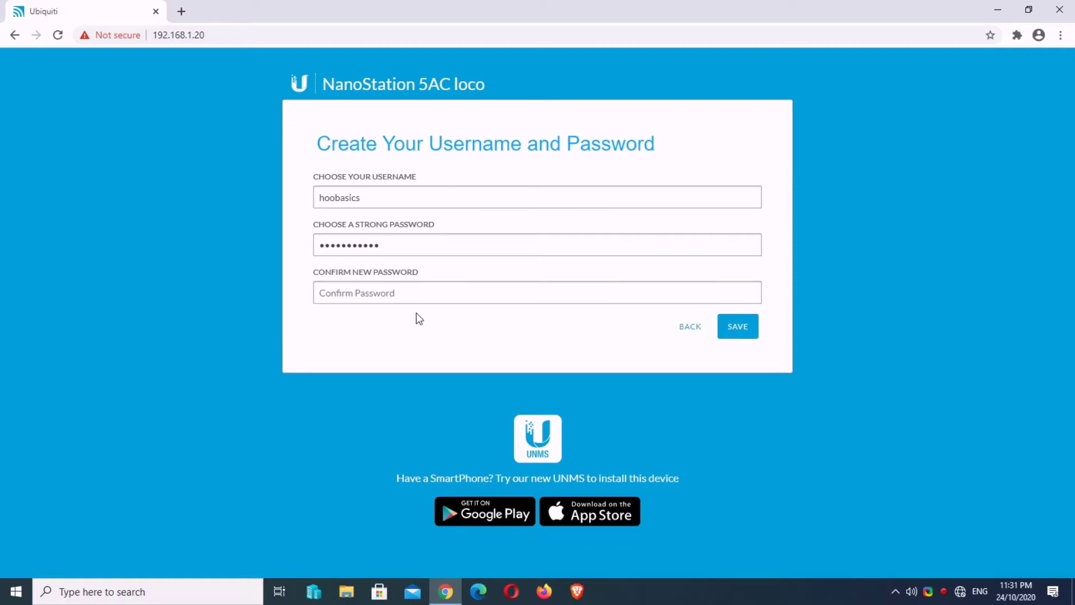
pyautogui.click(412, 290)
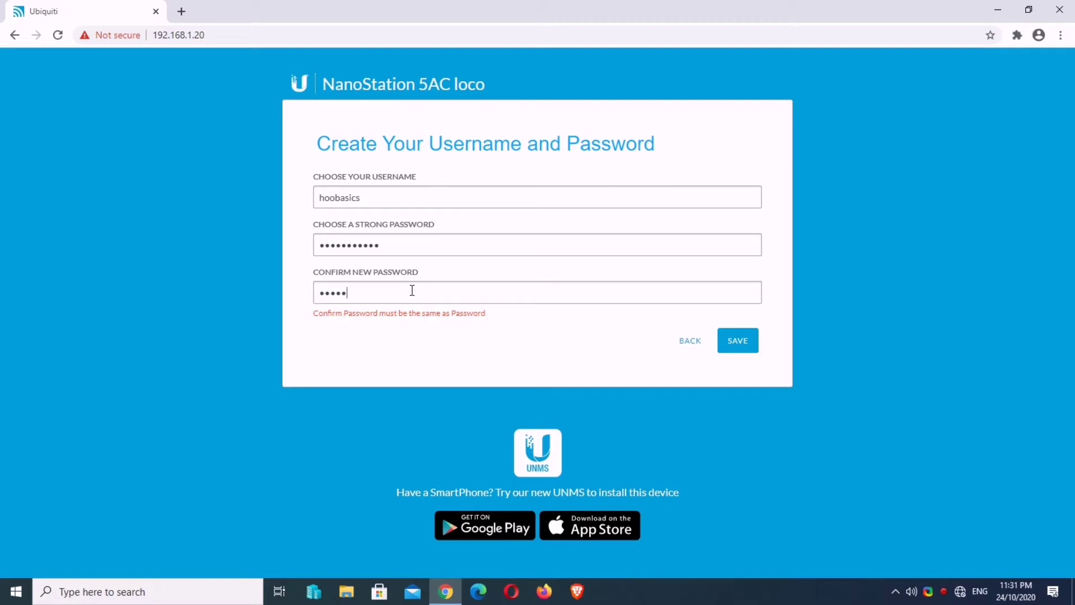
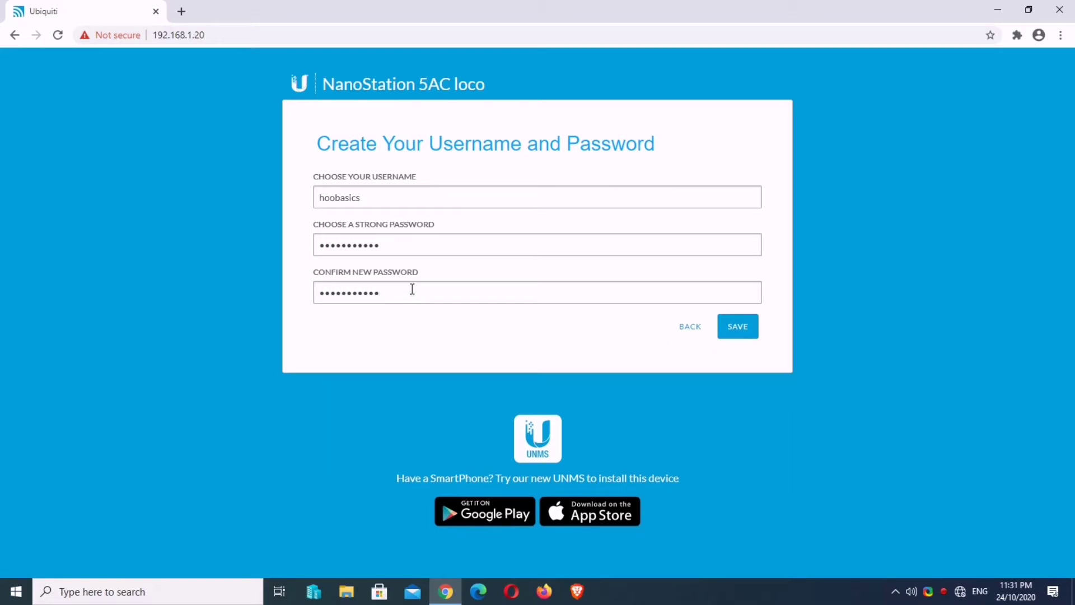
pyautogui.click(740, 326)
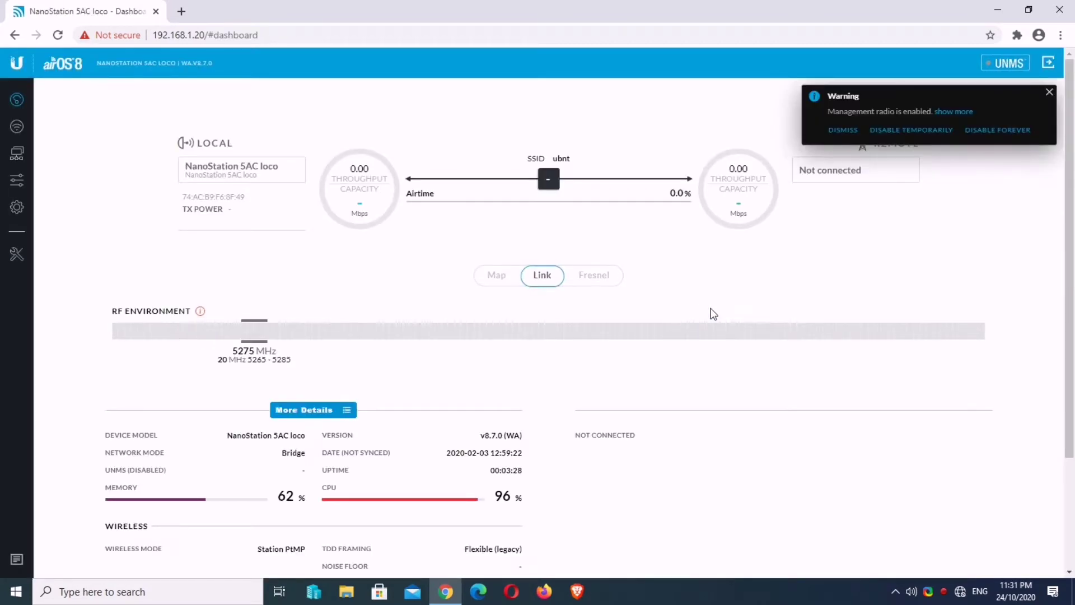
# Step: Dismiss the management radio warning and set the Wireless channel width to Auto
pyautogui.click(1049, 92)
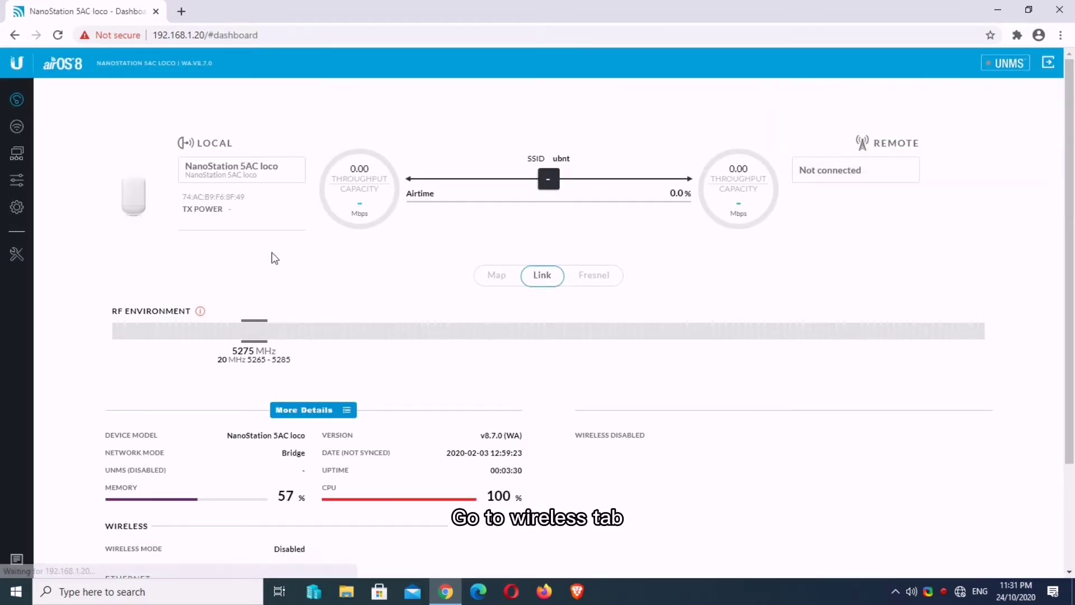
pyautogui.click(18, 128)
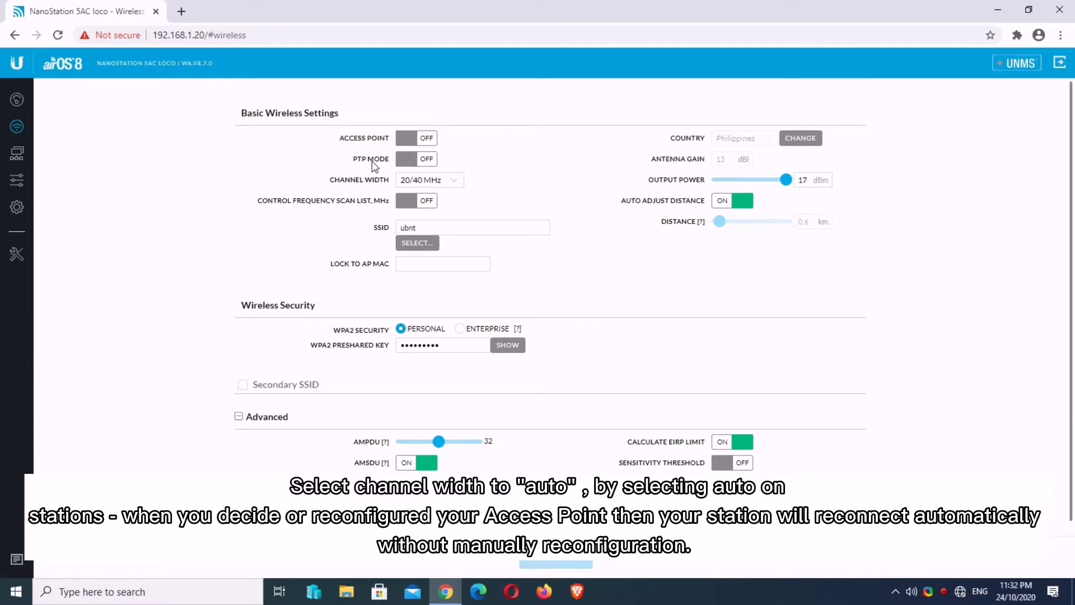
pyautogui.click(440, 181)
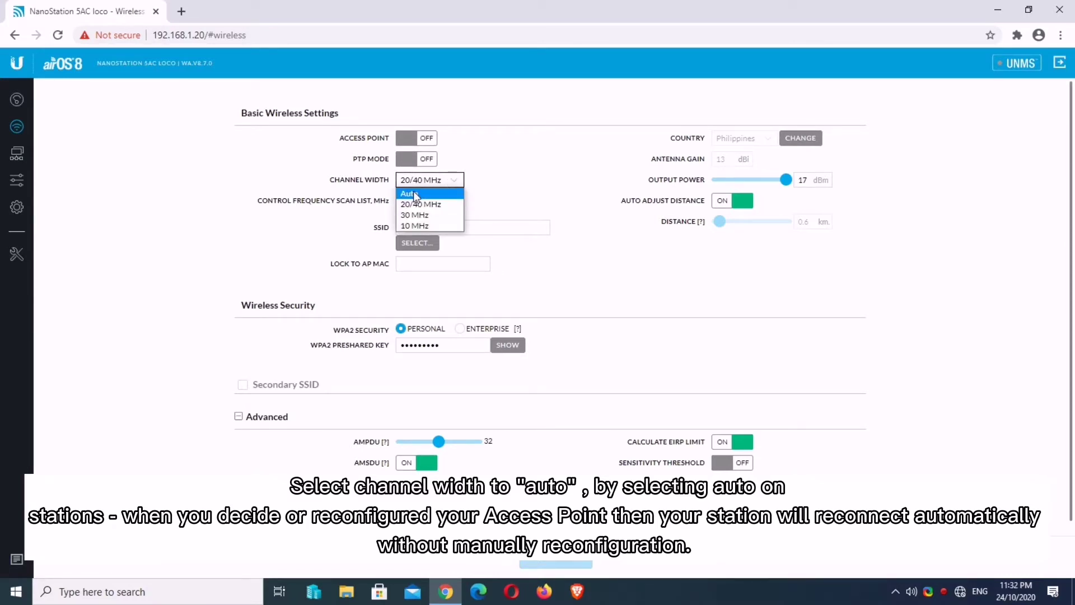
pyautogui.click(415, 194)
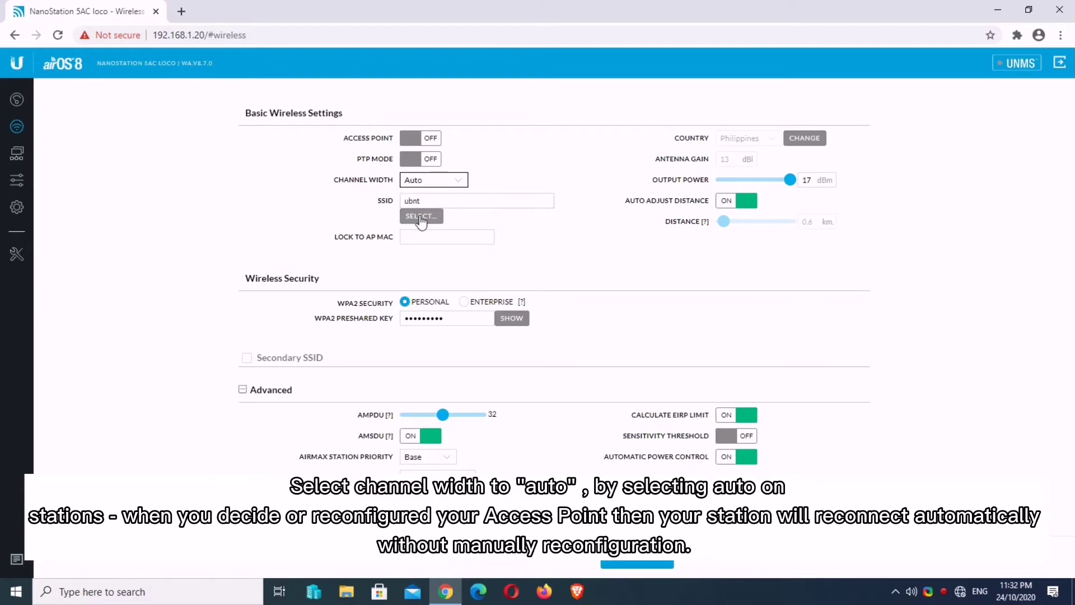
# Step: Scan for nearby access points in Site Survey and pick the 'hoobasics' LiteBeam AP
pyautogui.click(421, 217)
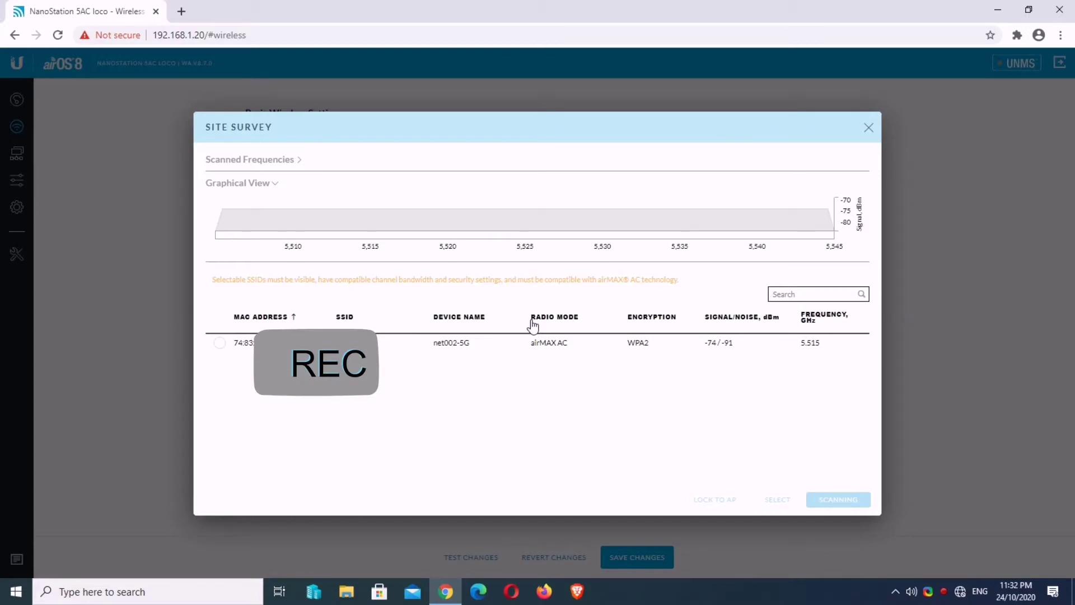
pyautogui.click(560, 413)
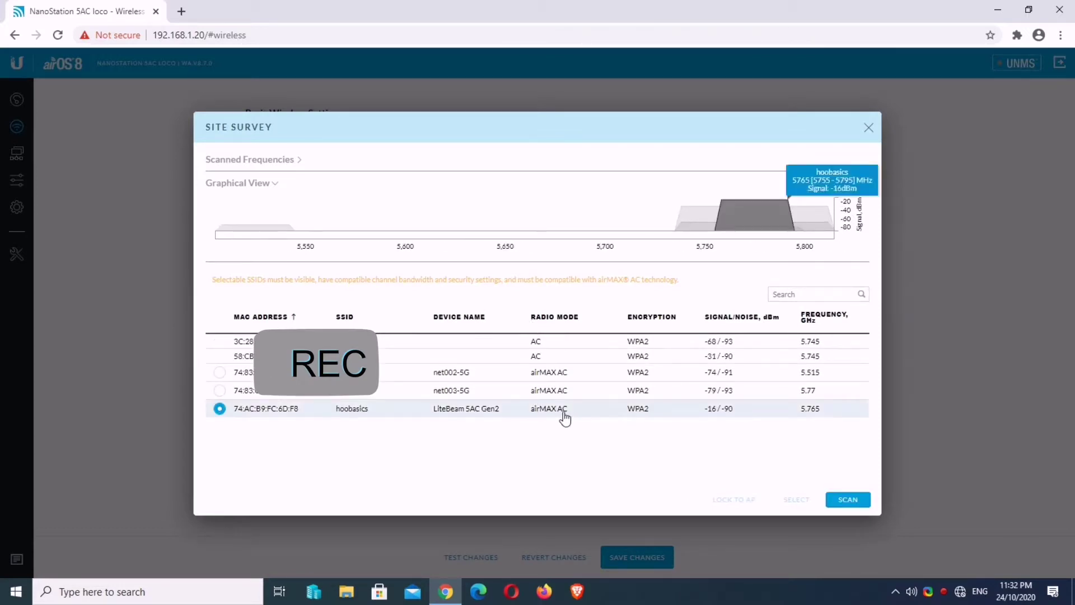
pyautogui.click(849, 497)
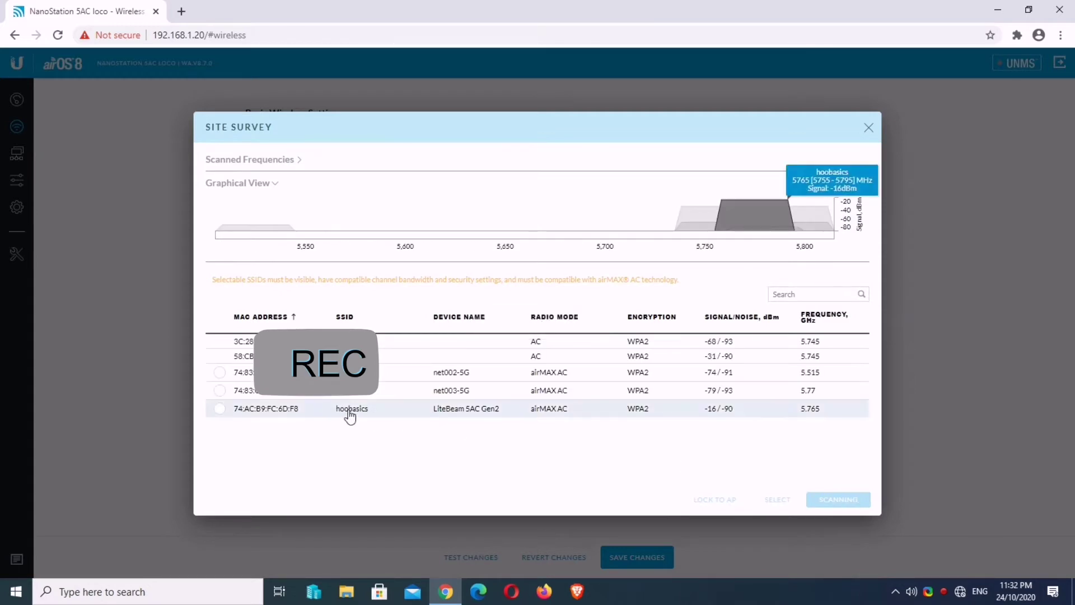
pyautogui.click(349, 413)
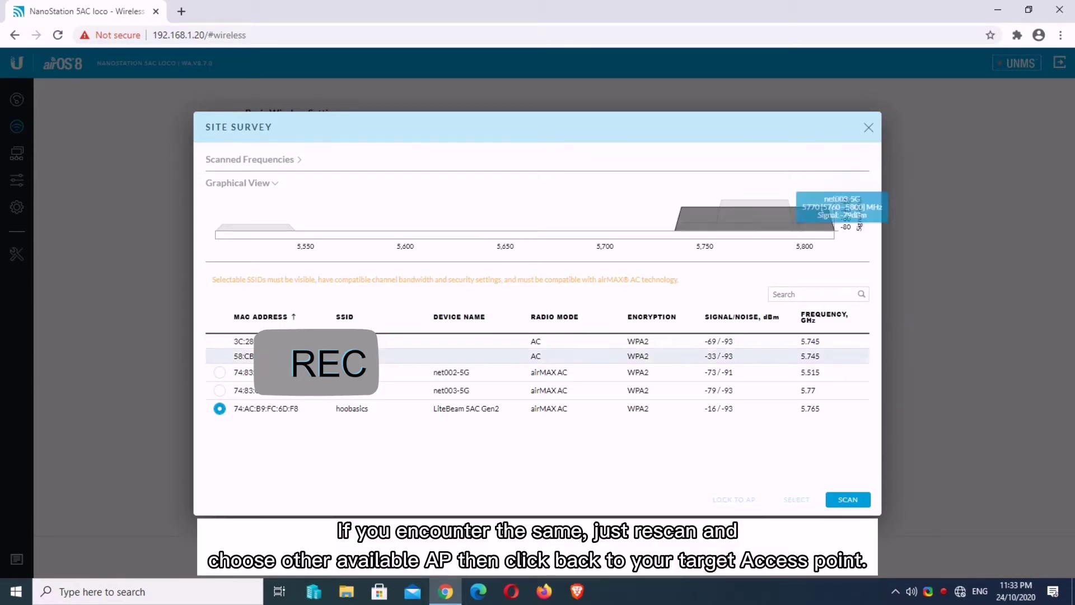
pyautogui.click(220, 390)
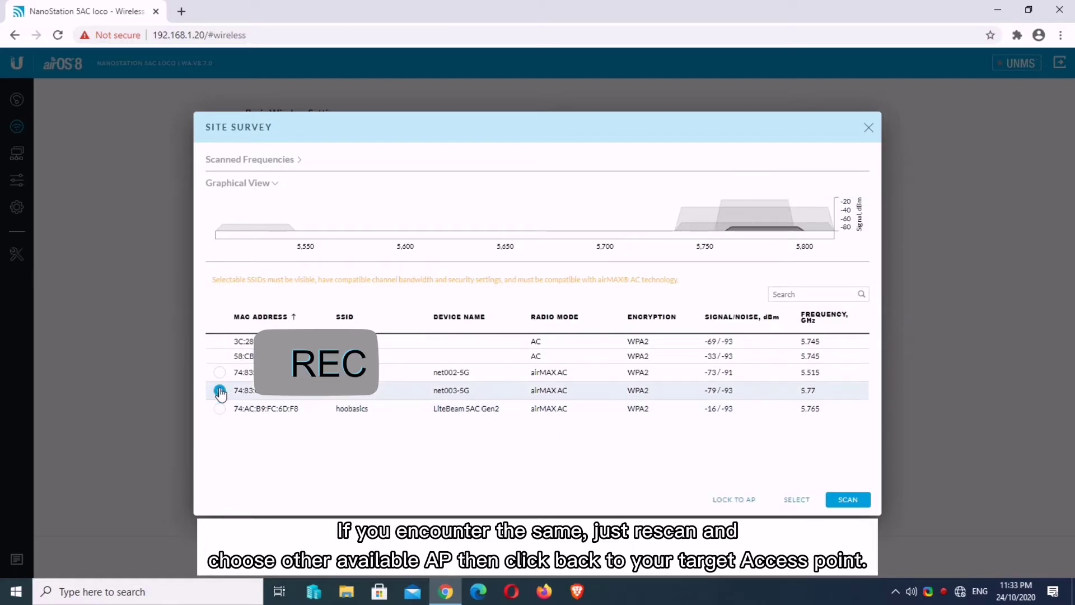
pyautogui.click(220, 409)
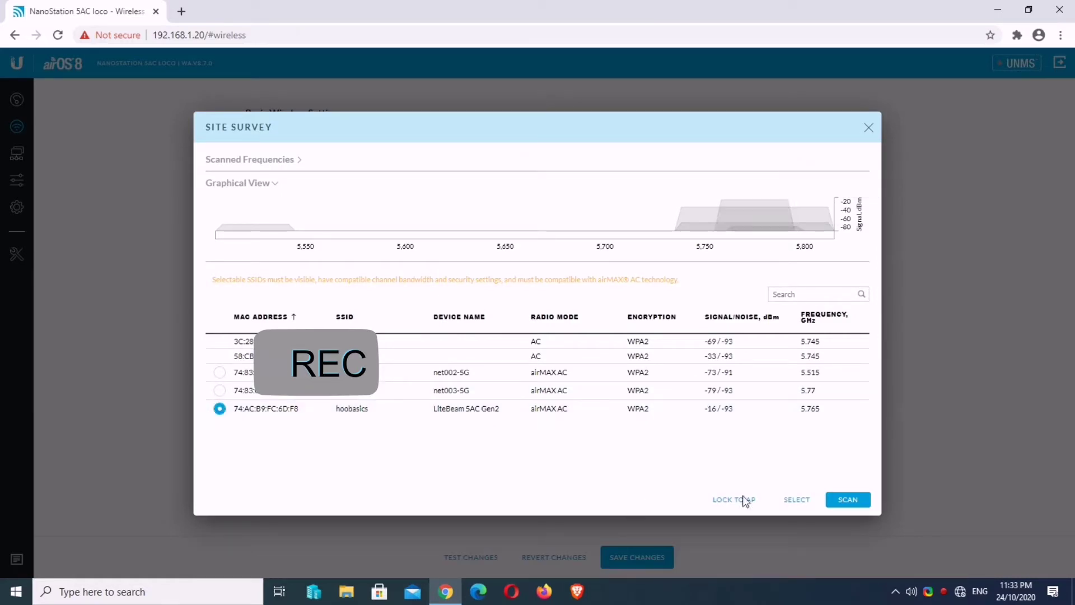
# Step: Apply hoobasics as the SSID and replace the WPA2 preshared key with the AP's password
pyautogui.click(794, 500)
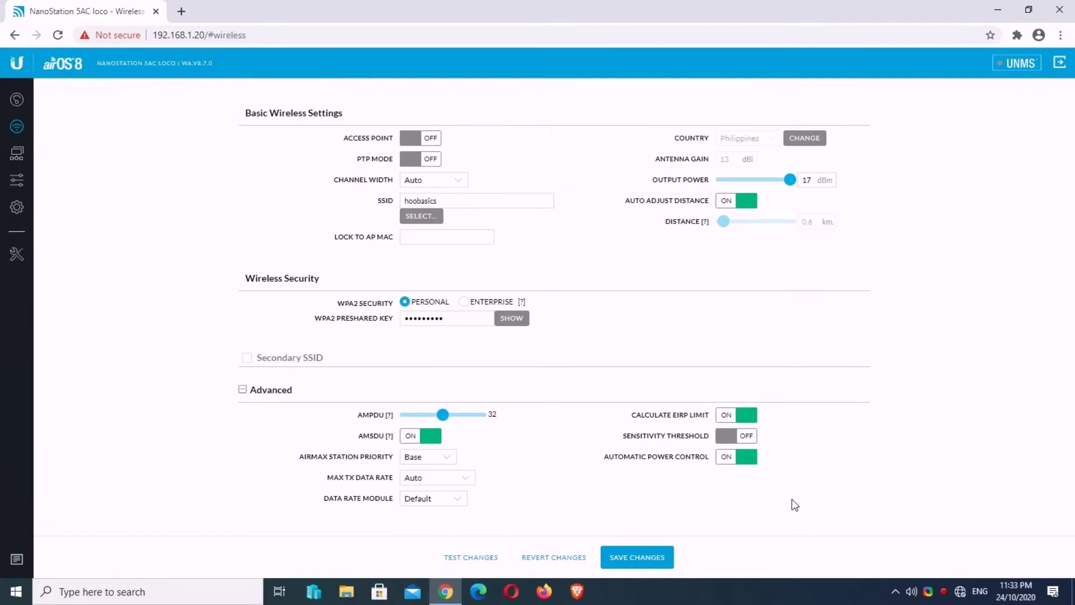
pyautogui.click(411, 235)
pyautogui.moveTo(336, 243); pyautogui.dragTo(395, 248)
pyautogui.click(397, 250)
pyautogui.click(520, 319)
pyautogui.moveTo(467, 315); pyautogui.dragTo(367, 318)
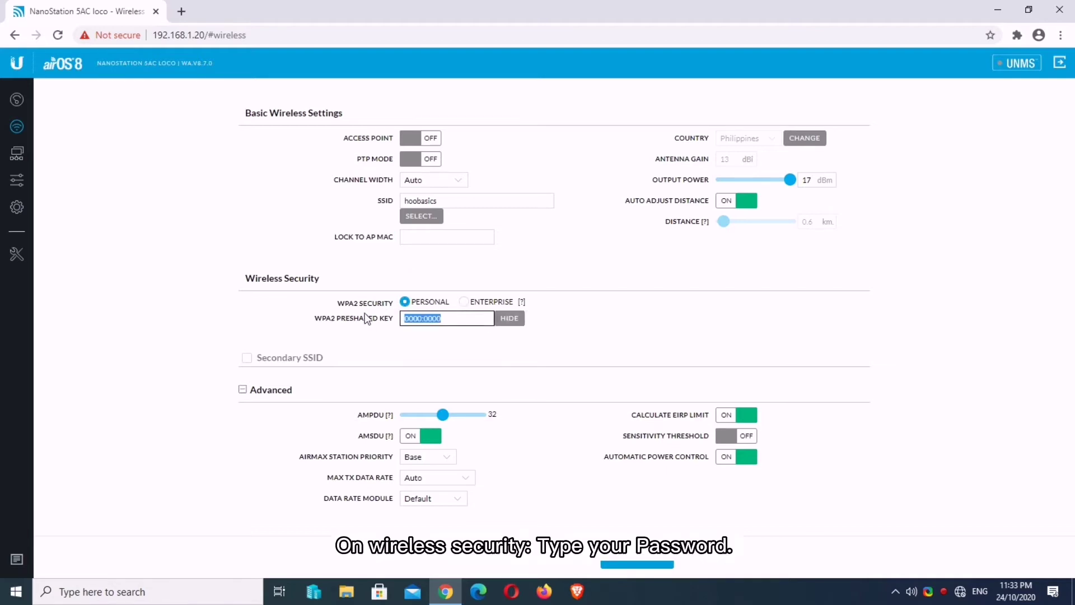
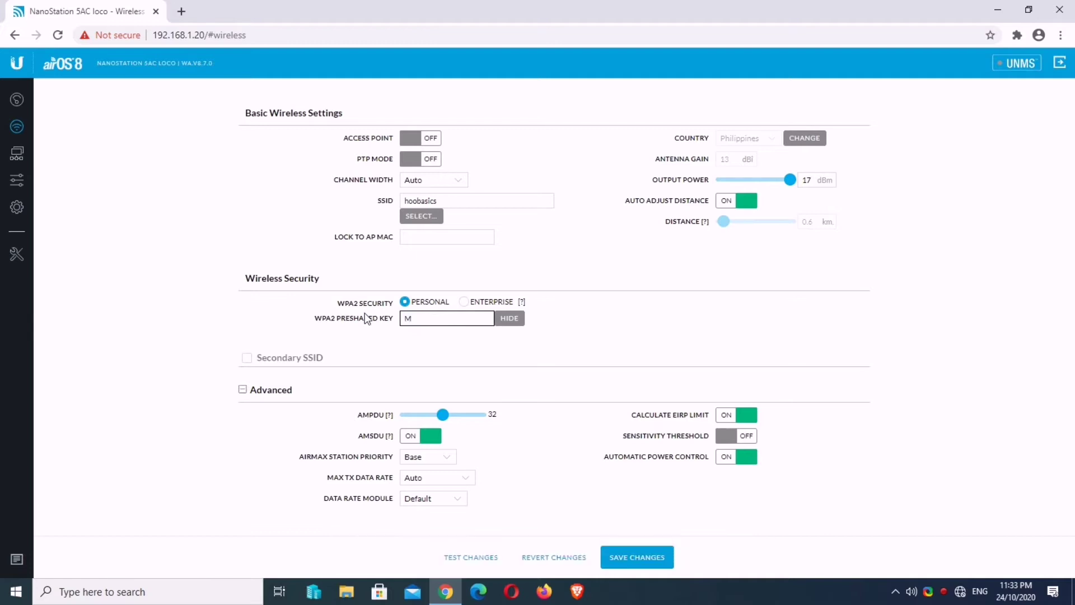
# Step: Turn off Calculate EIRP Limit, raise output power to 25 dBm, and save the wireless settings
pyautogui.moveTo(633, 415); pyautogui.dragTo(706, 422)
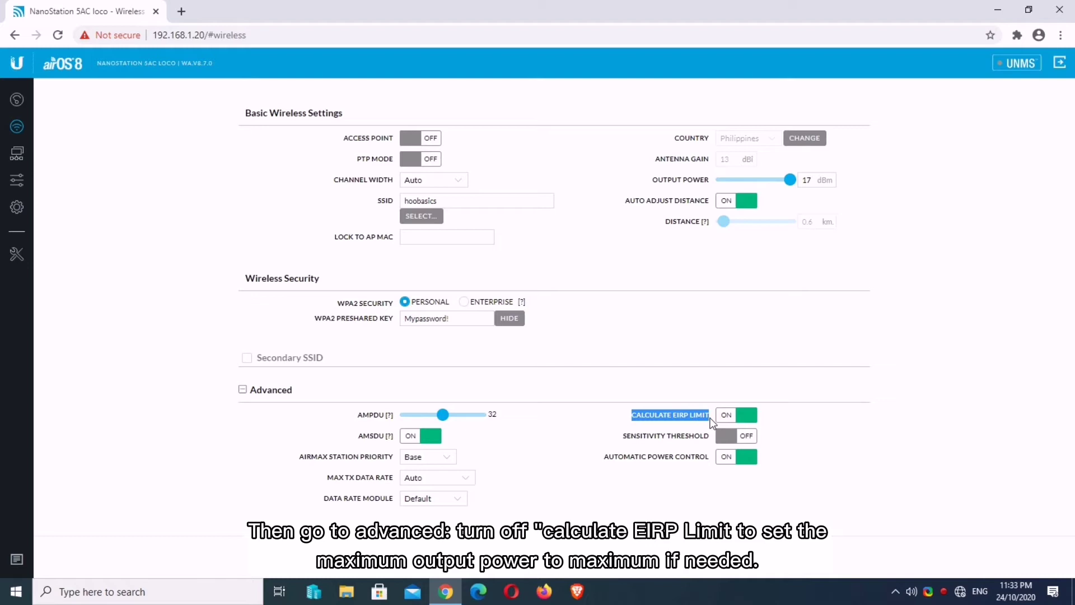
pyautogui.moveTo(813, 180); pyautogui.dragTo(797, 185)
pyautogui.click(807, 180)
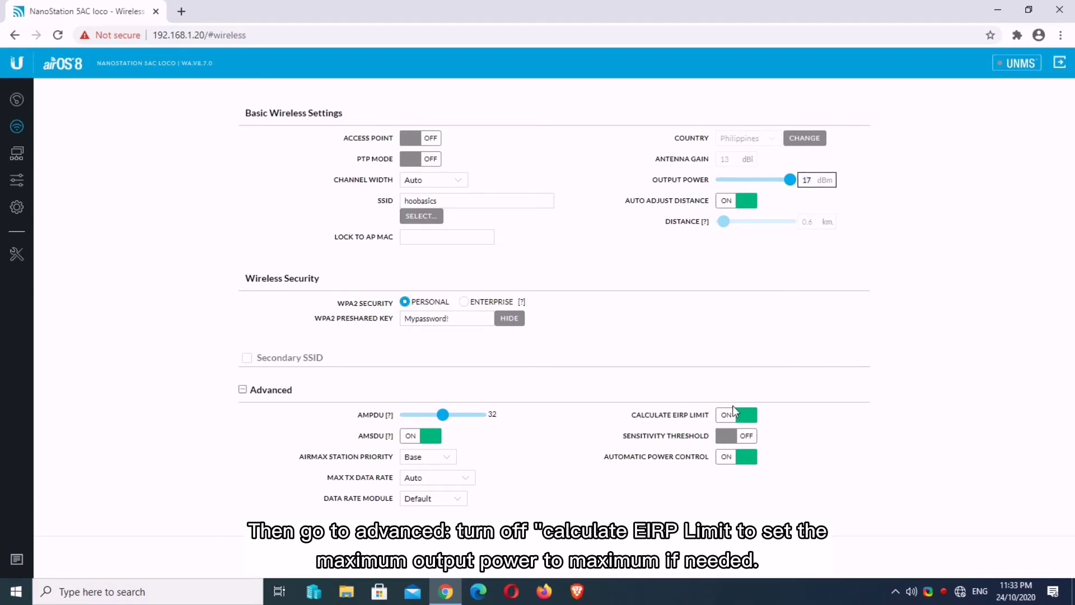
pyautogui.click(731, 417)
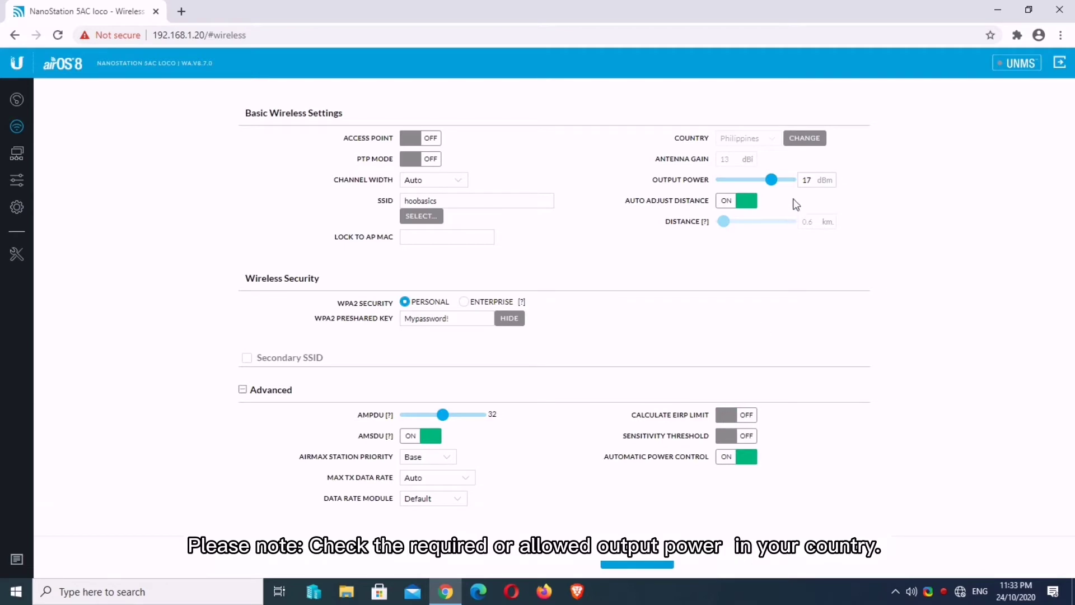
pyautogui.moveTo(771, 180); pyautogui.dragTo(789, 180)
pyautogui.click(728, 415)
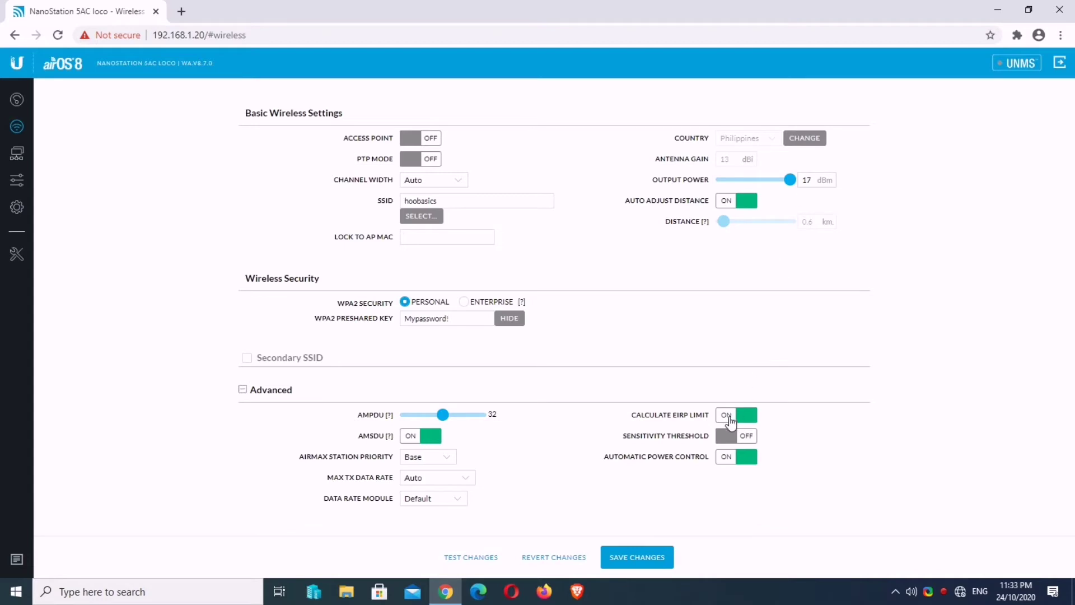
pyautogui.click(730, 420)
pyautogui.moveTo(771, 179); pyautogui.dragTo(798, 177)
pyautogui.click(635, 558)
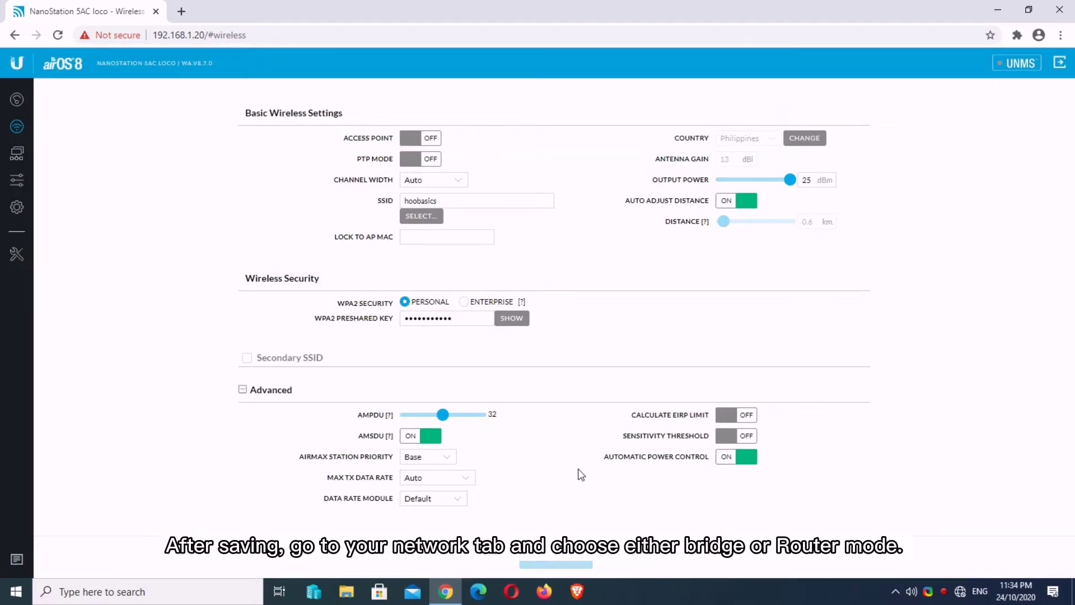
# Step: Set network mode to Router and configuration mode to Advanced, leaving the DHCP fallback IP unchanged
pyautogui.click(19, 154)
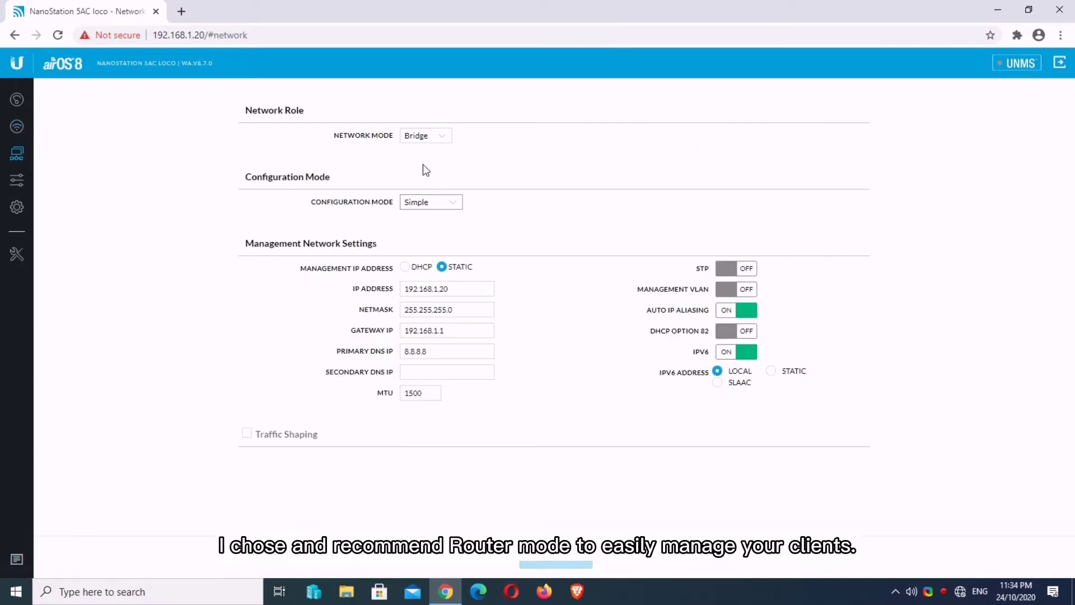
pyautogui.click(425, 141)
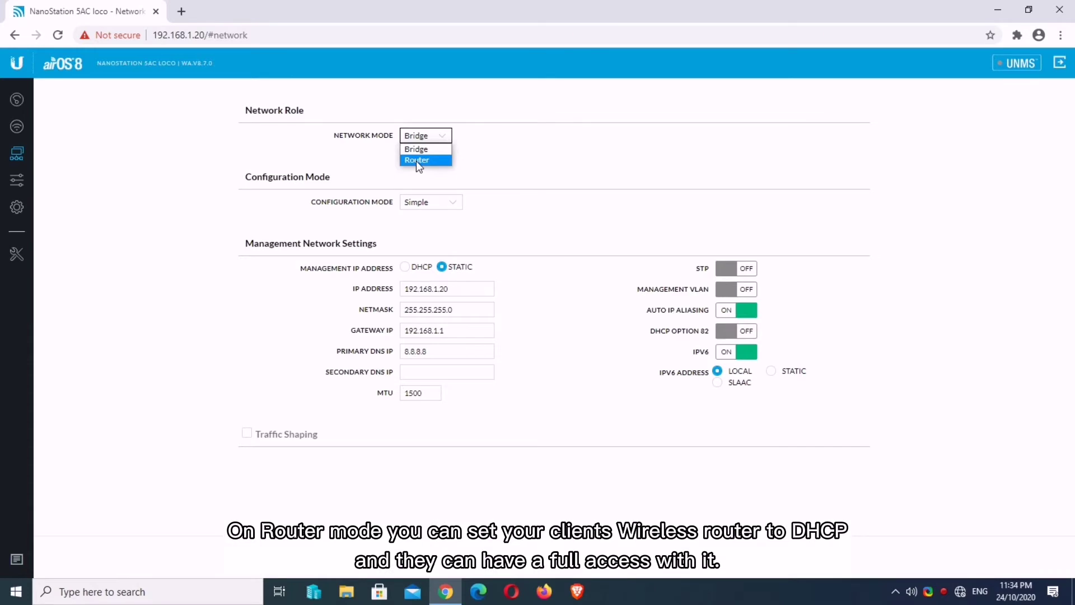
pyautogui.click(416, 161)
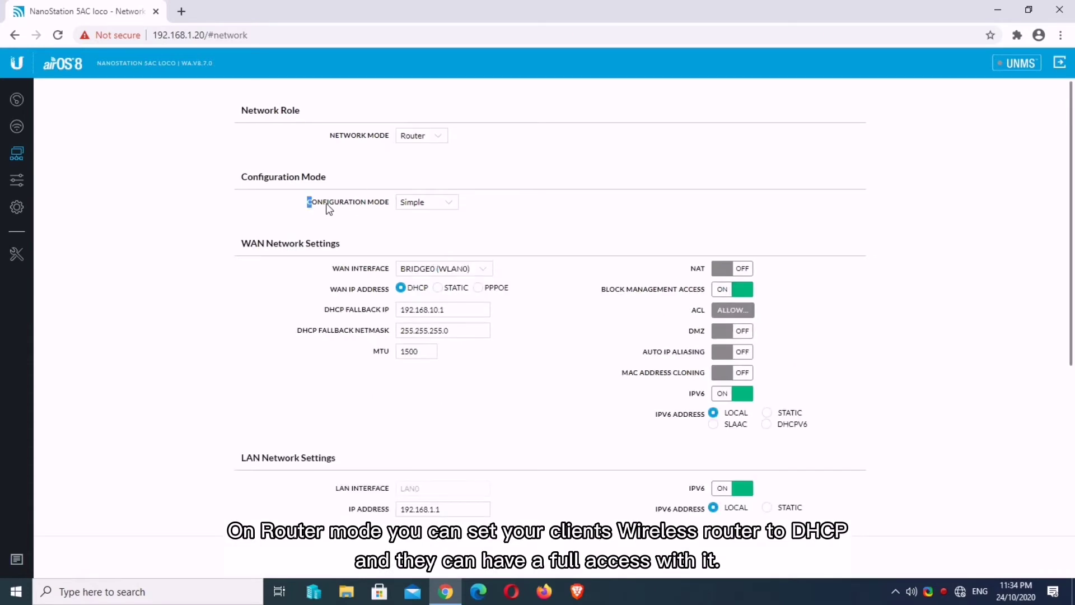
pyautogui.moveTo(329, 209); pyautogui.dragTo(389, 203)
pyautogui.click(427, 202)
pyautogui.press('Escape')
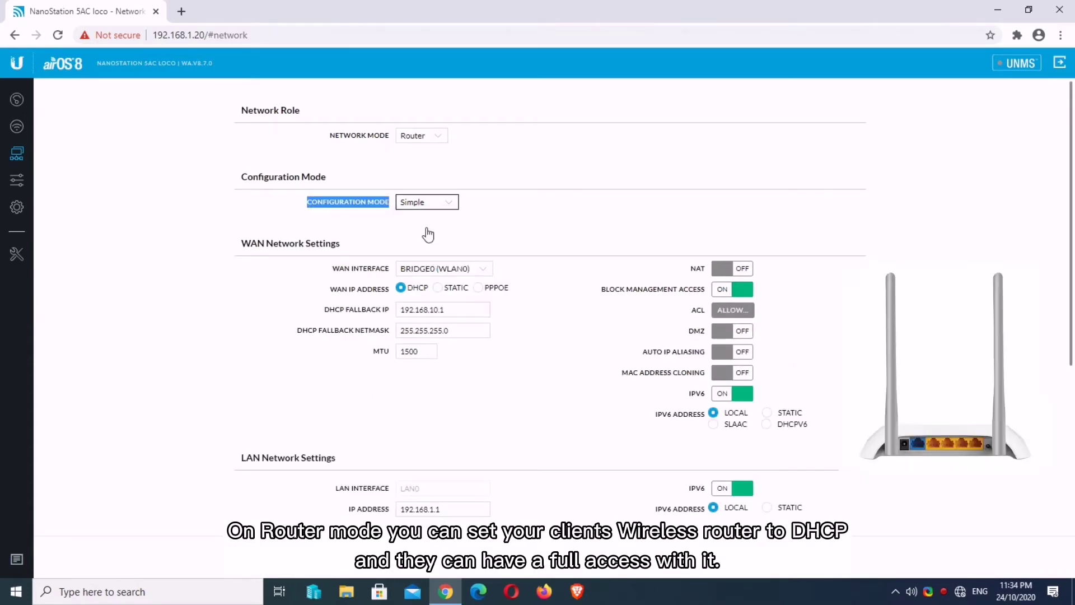
pyautogui.press('Down')
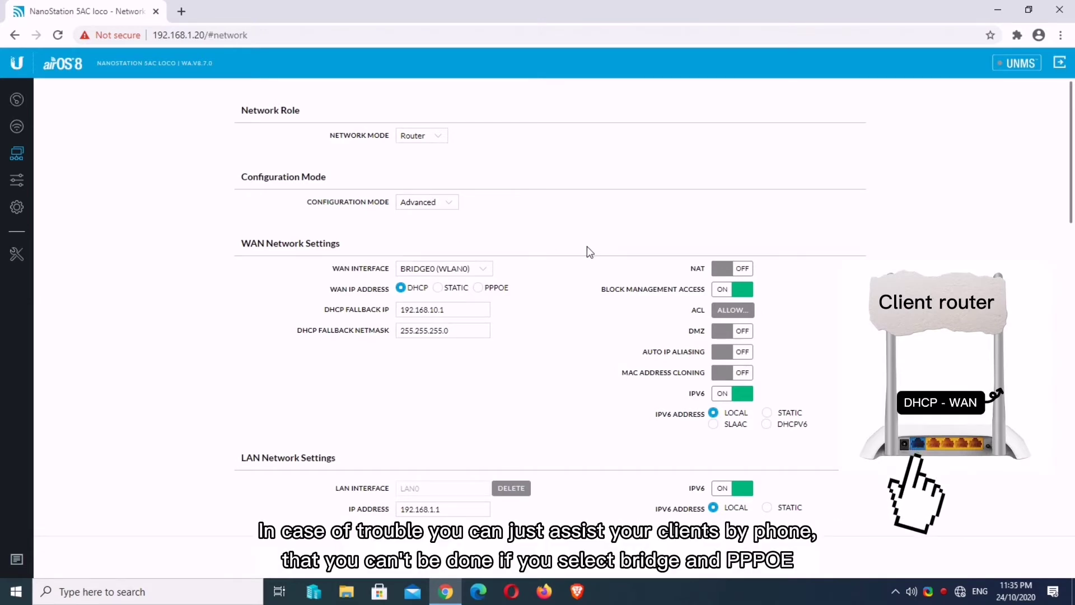
pyautogui.click(445, 310)
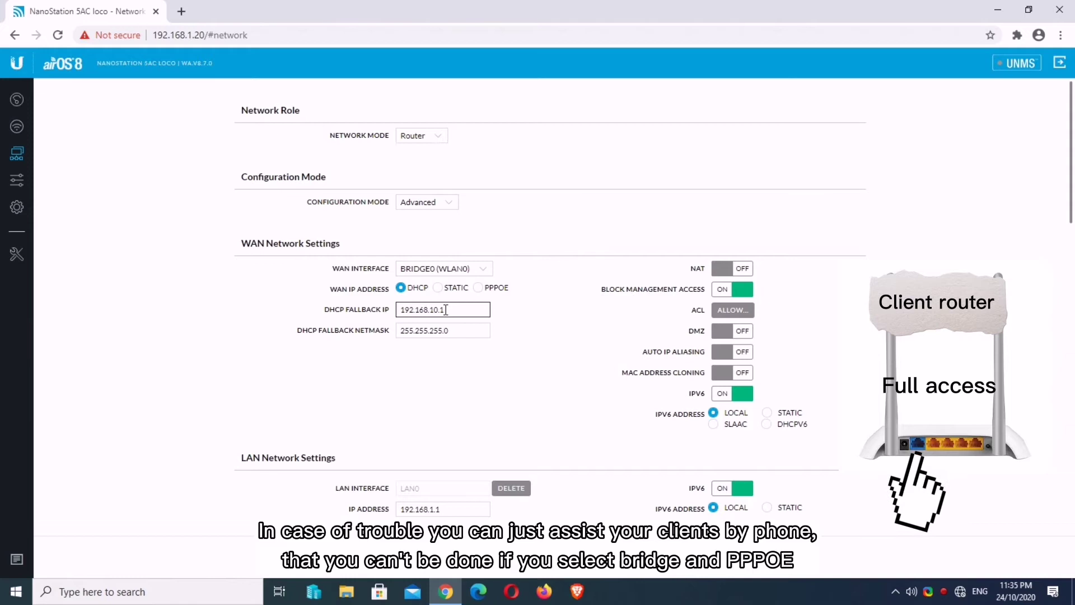
pyautogui.click(417, 289)
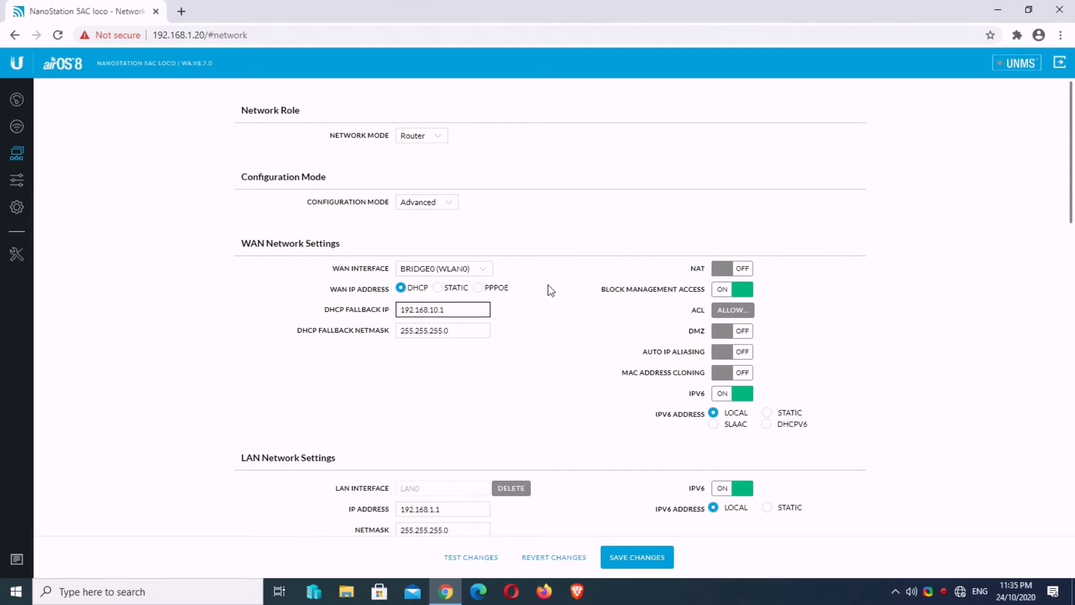
# Step: Turn WAN NAT on, and turn Block Management Access and WAN IPv6 off
pyautogui.click(739, 270)
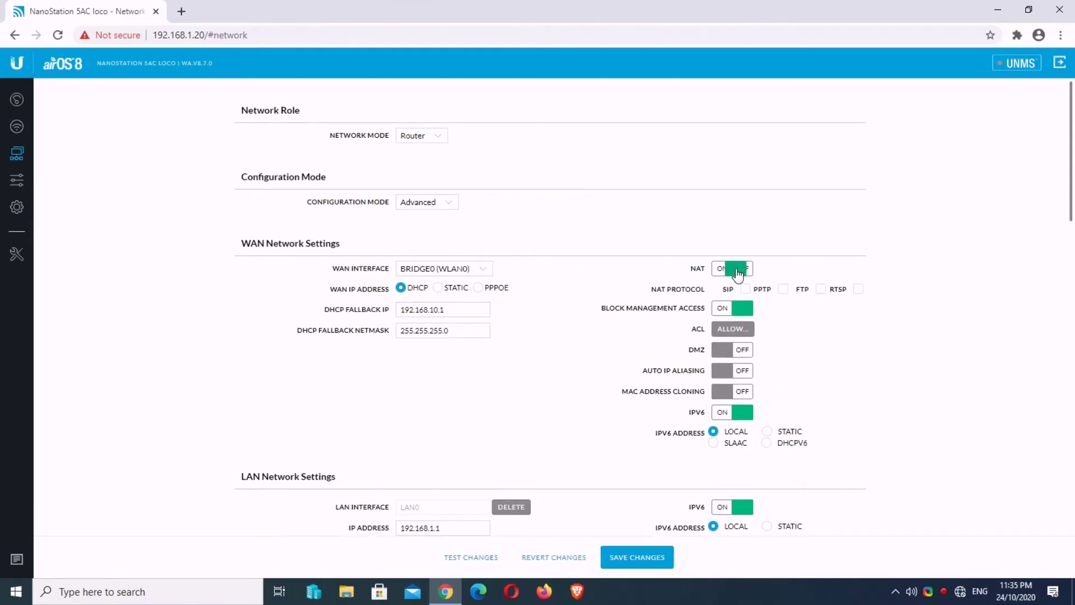
pyautogui.moveTo(600, 309); pyautogui.dragTo(704, 317)
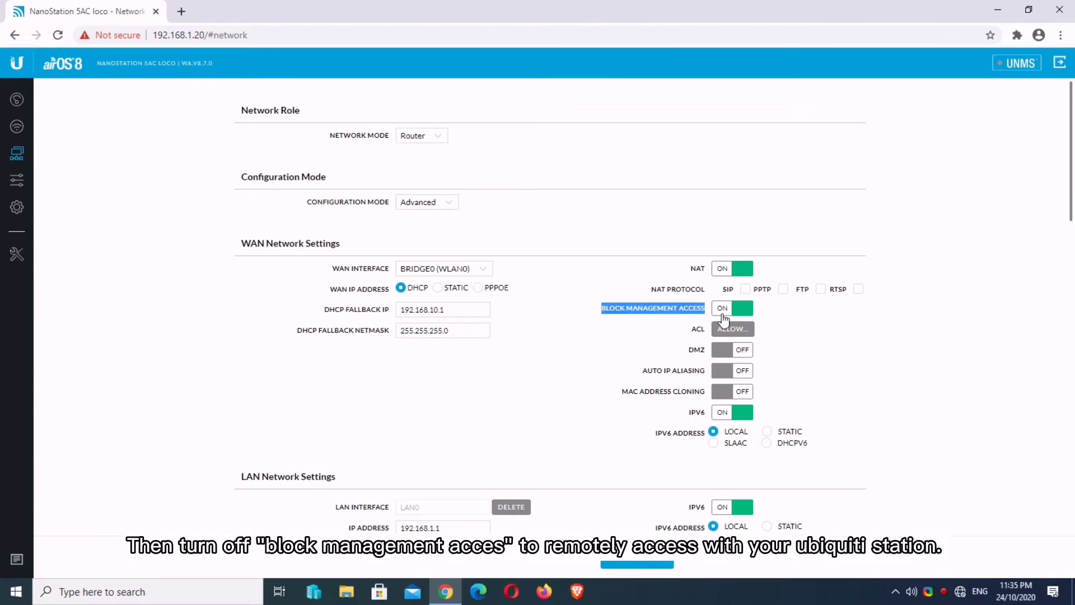
pyautogui.click(727, 309)
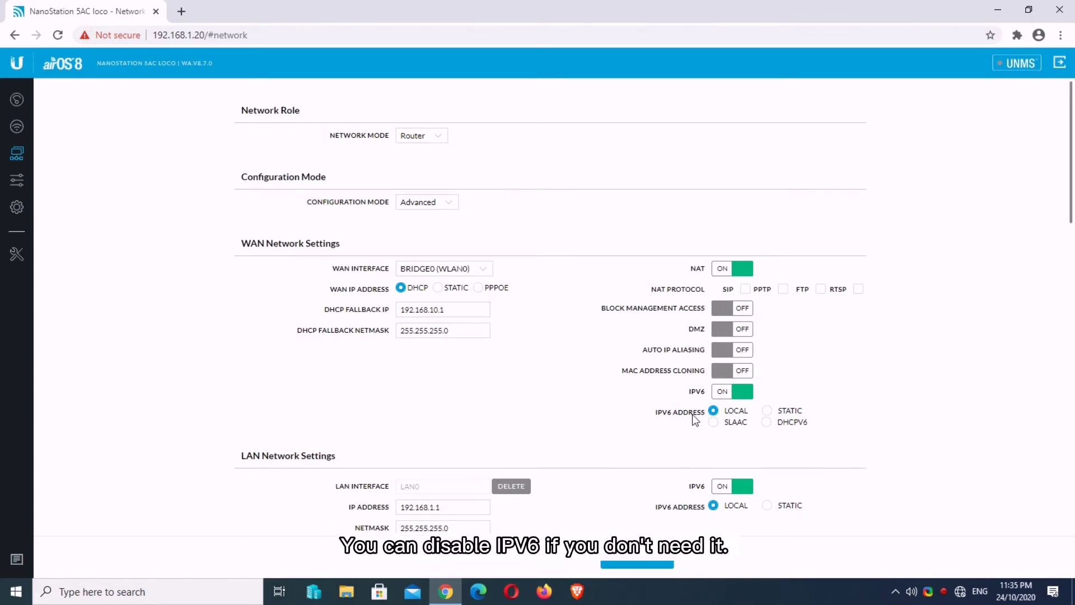
pyautogui.click(737, 392)
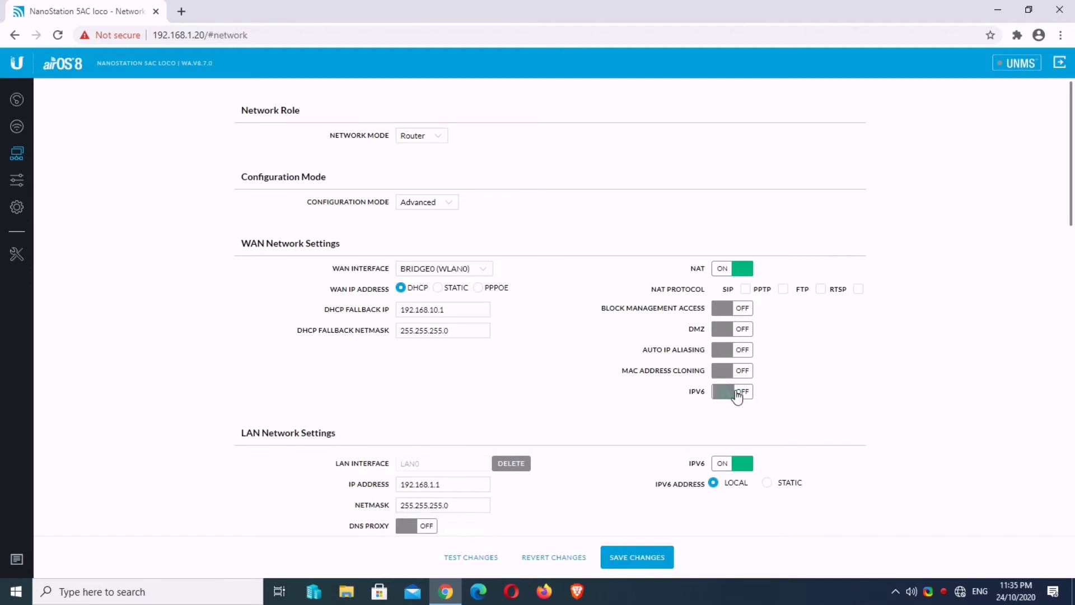
# Step: Change the LAN IP address to 192.168.100.1 and enable the LAN DHCP server
pyautogui.scroll(-2, 634, 379)
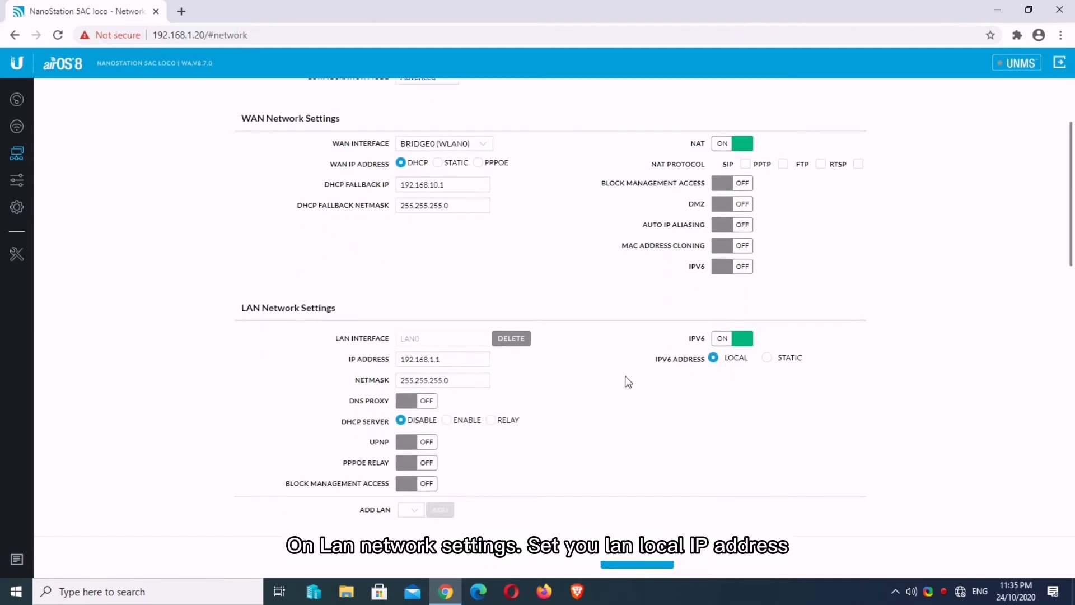
pyautogui.click(455, 353)
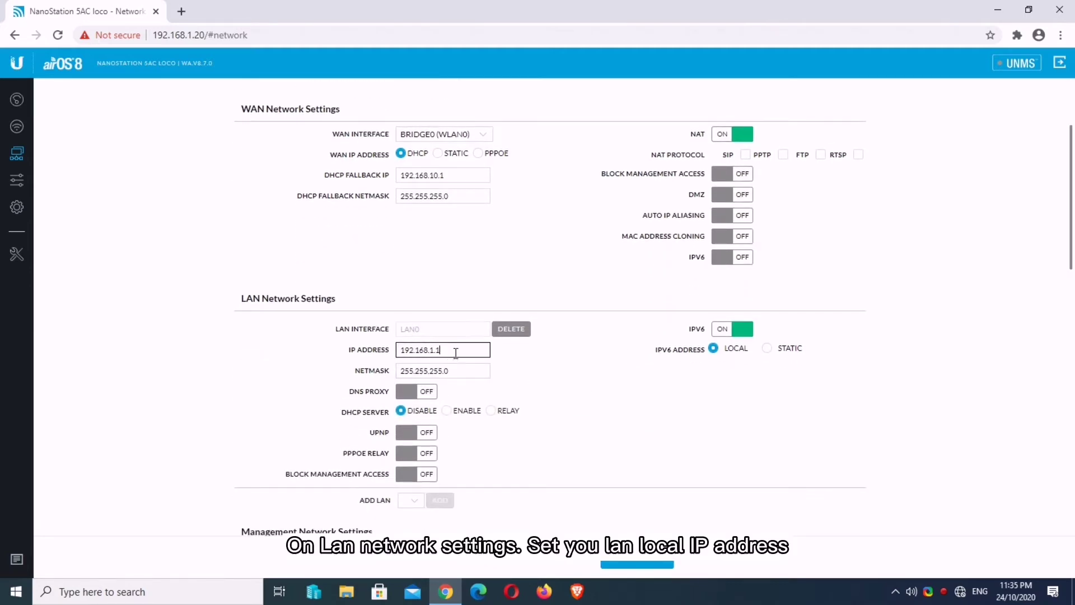
pyautogui.click(434, 349)
pyautogui.press('BackSpace')
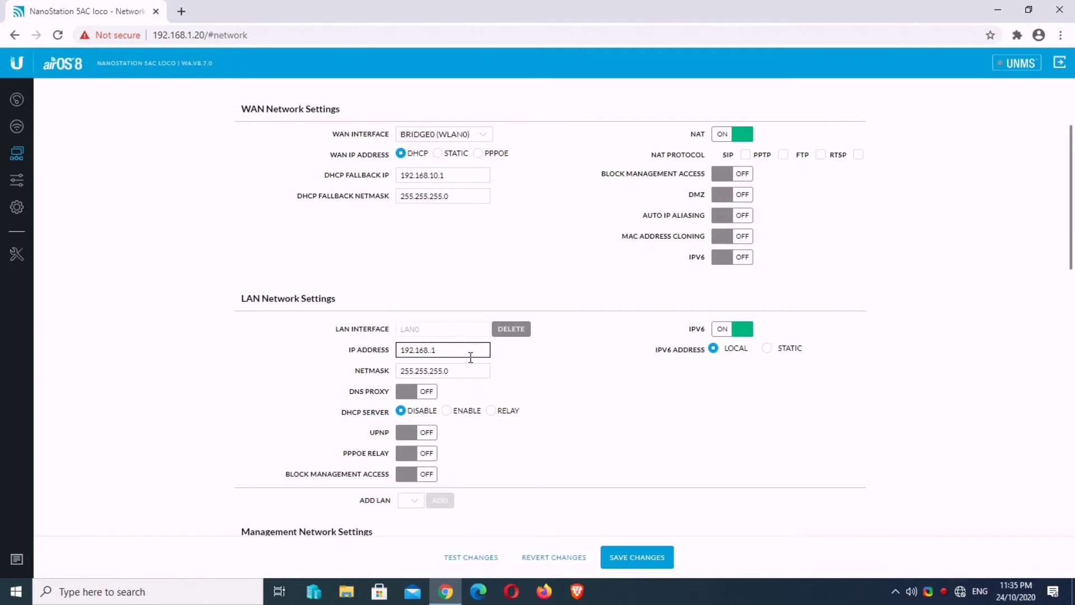
pyautogui.click(535, 368)
pyautogui.click(446, 411)
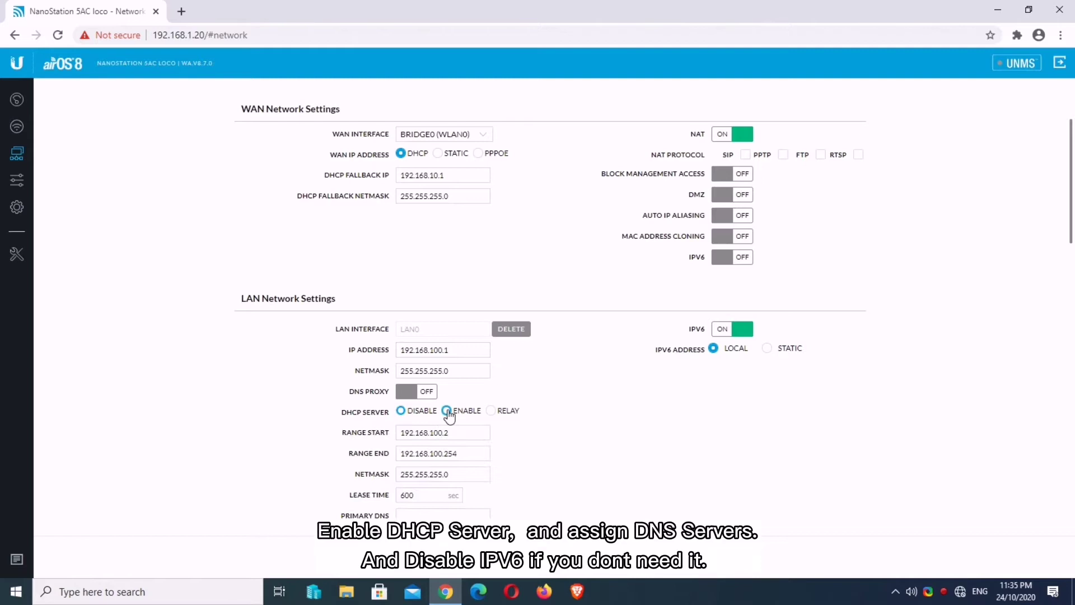
# Step: Set DNS servers 192.168.100.1 and 8.8.8.8, turn LAN IPv6 off, and save
pyautogui.scroll(-3, 450, 415)
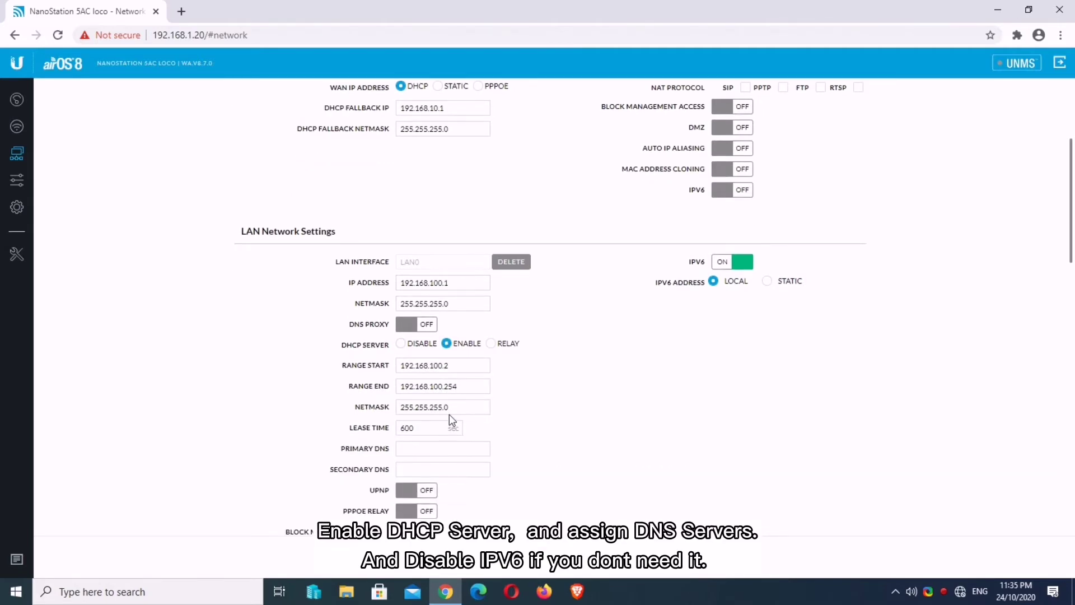
pyautogui.click(415, 382)
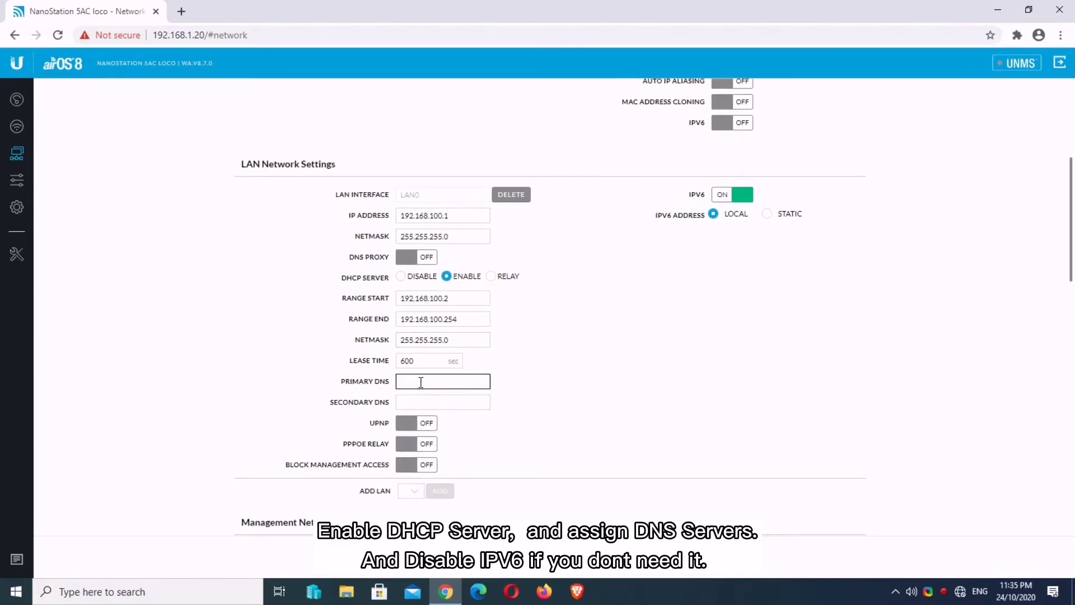
pyautogui.click(426, 399)
pyautogui.click(420, 368)
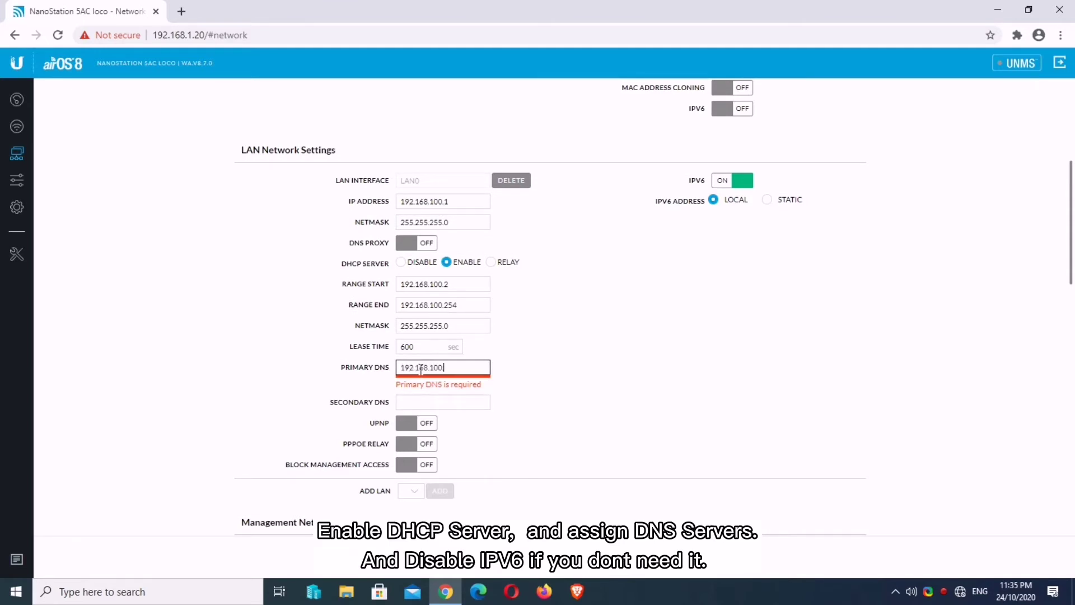
pyautogui.write('192.168.100.1')
pyautogui.click(436, 402)
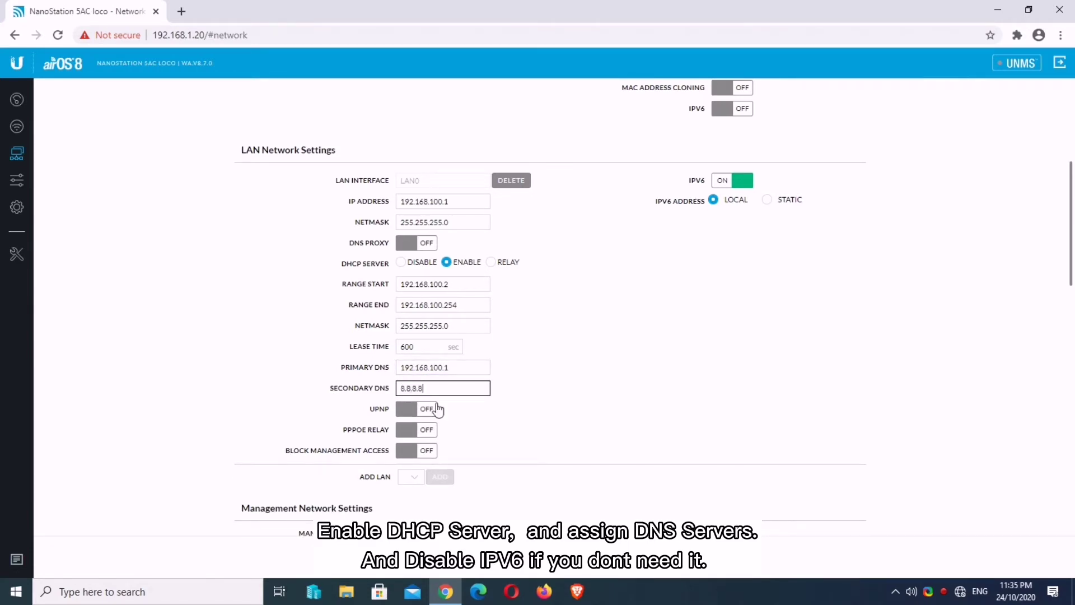
pyautogui.click(577, 389)
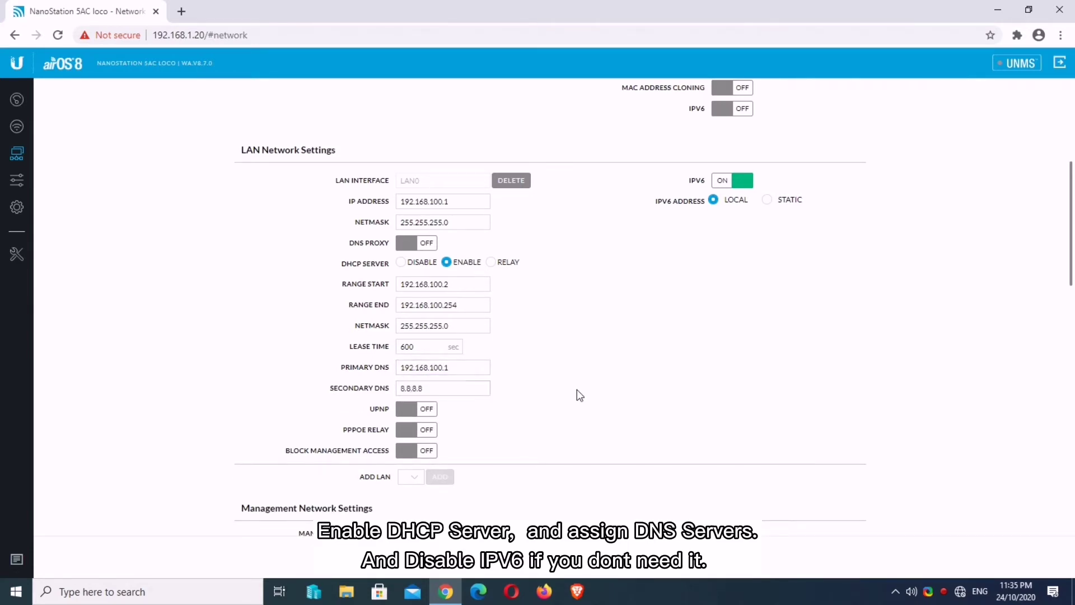
pyautogui.click(726, 178)
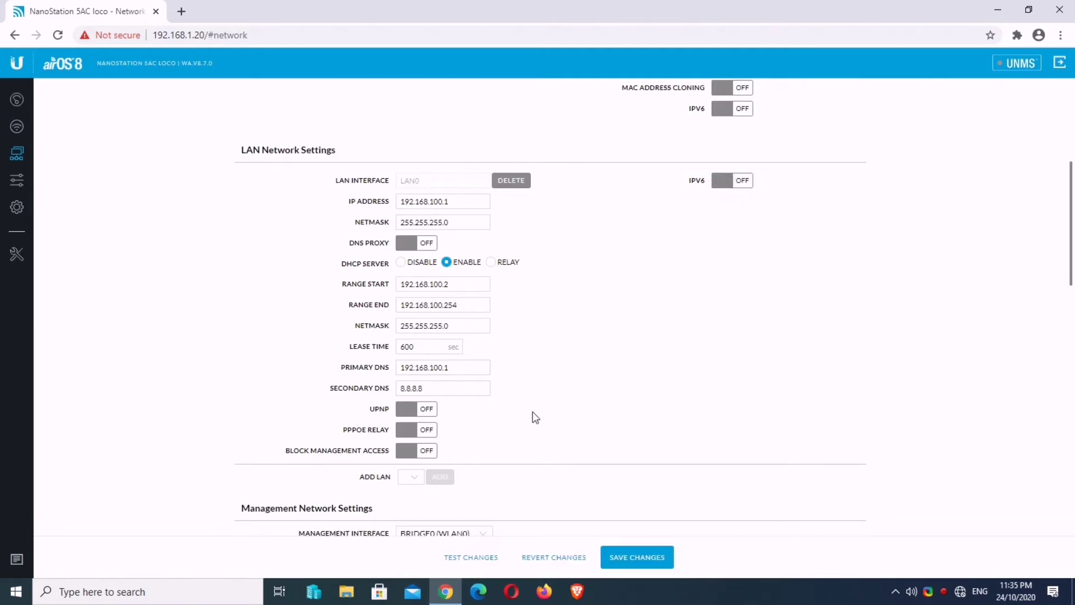
pyautogui.scroll(-2, 535, 417)
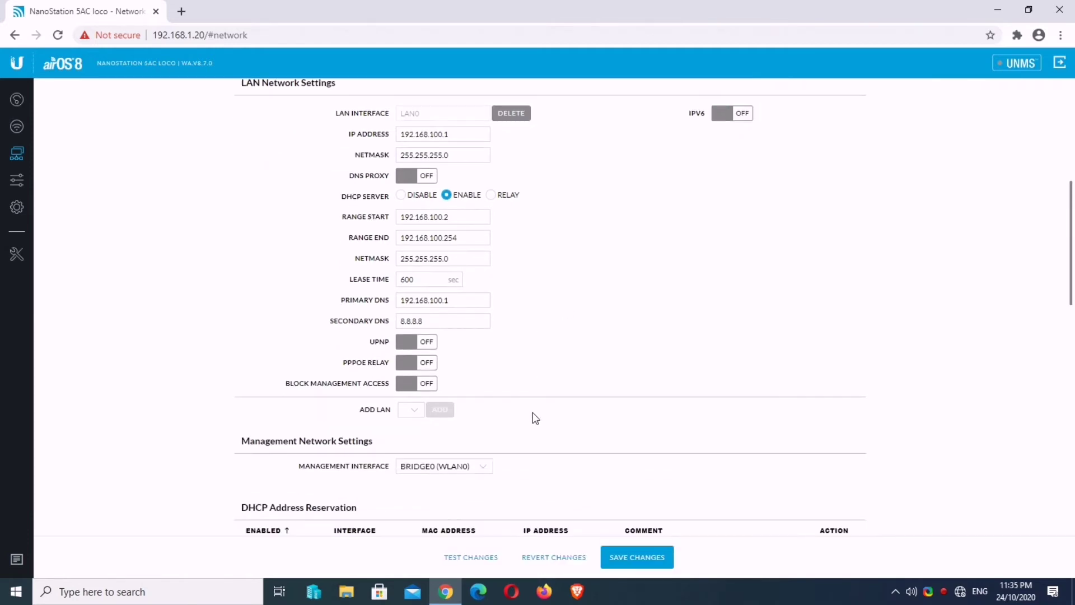
pyautogui.click(637, 560)
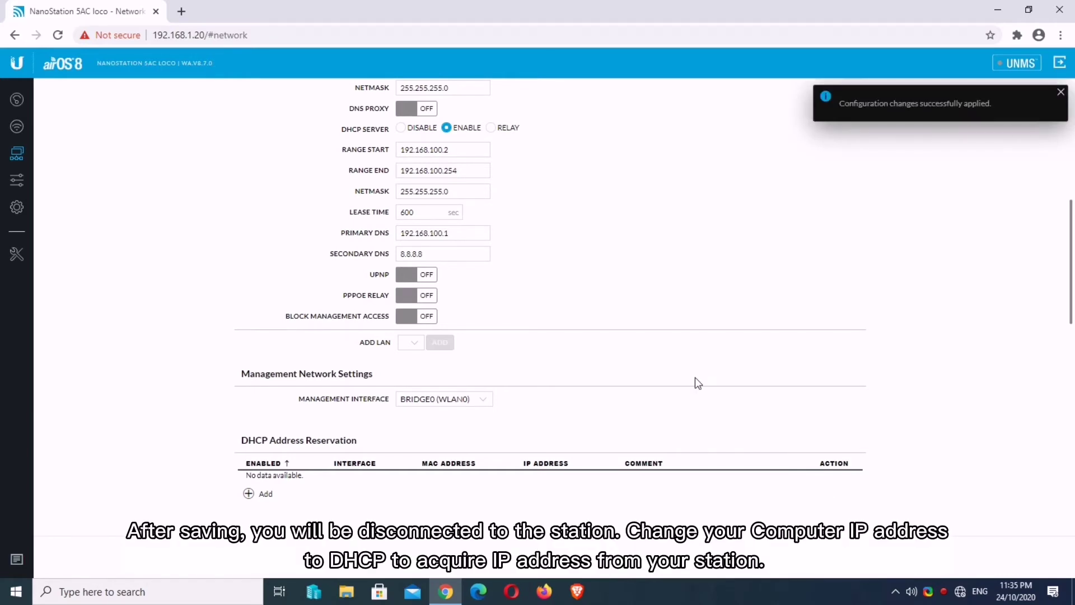
# Step: Set the vEthernet (internal) adapter's IPv4 to obtain IP and DNS addresses automatically
pyautogui.rightClick(960, 592)
pyautogui.click(953, 575)
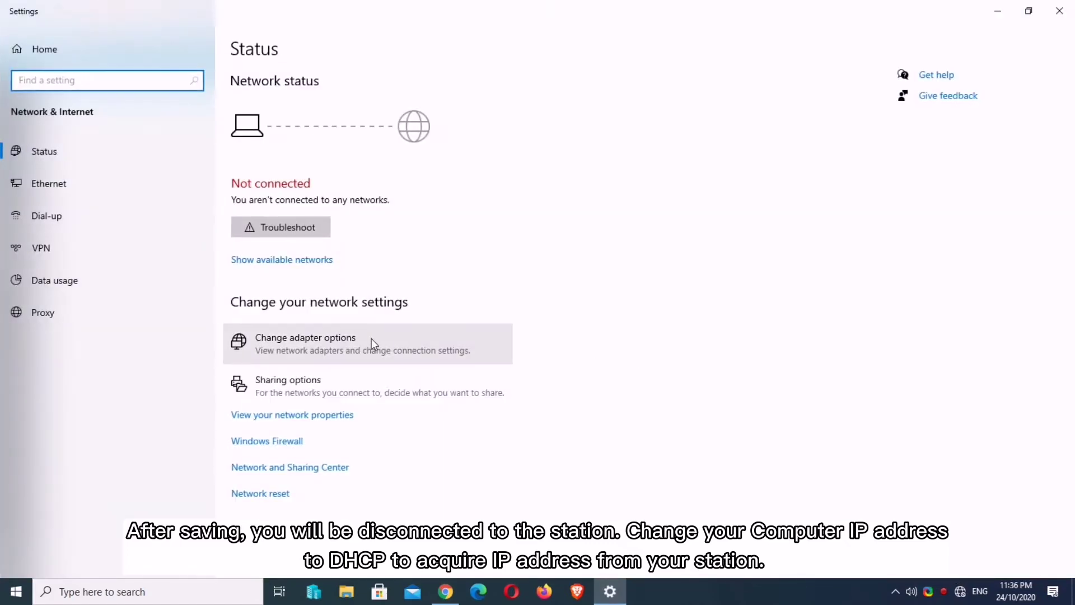
pyautogui.click(371, 338)
pyautogui.doubleClick(676, 194)
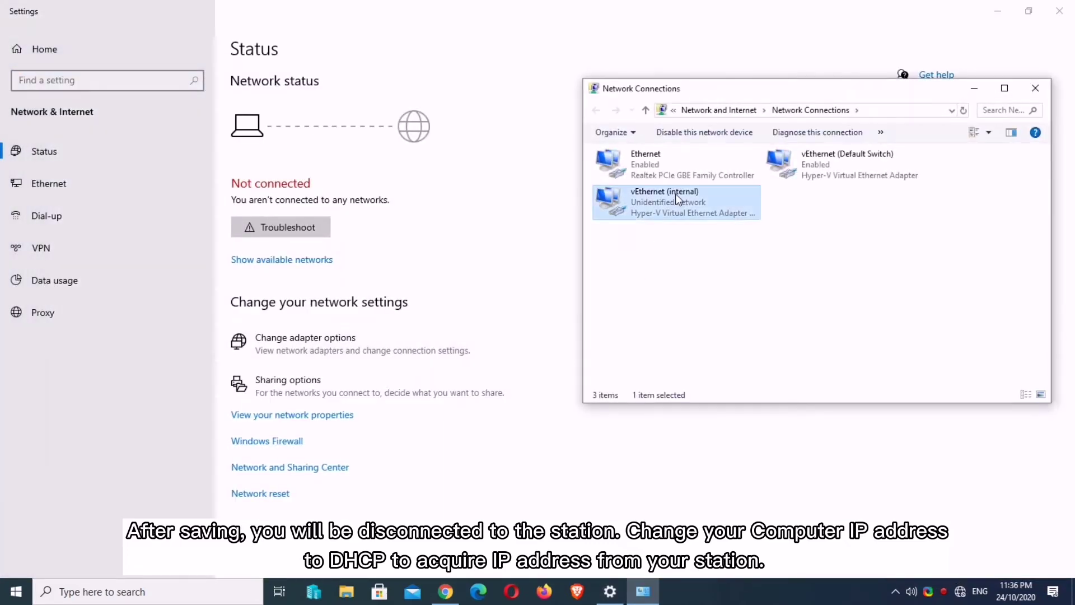
pyautogui.click(466, 407)
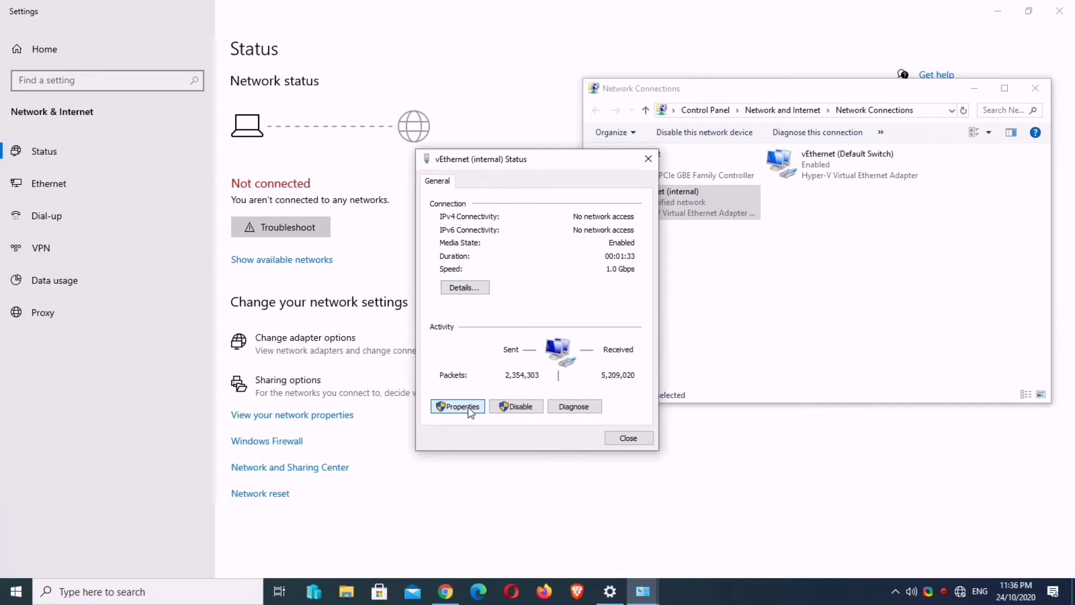
pyautogui.doubleClick(567, 321)
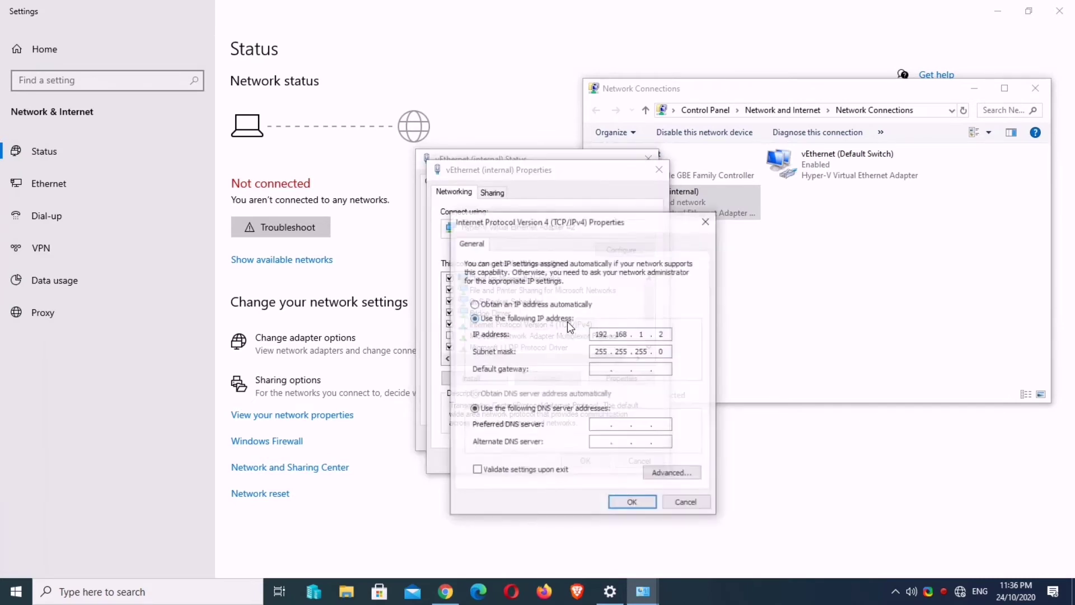
pyautogui.click(552, 304)
pyautogui.click(512, 394)
pyautogui.click(636, 503)
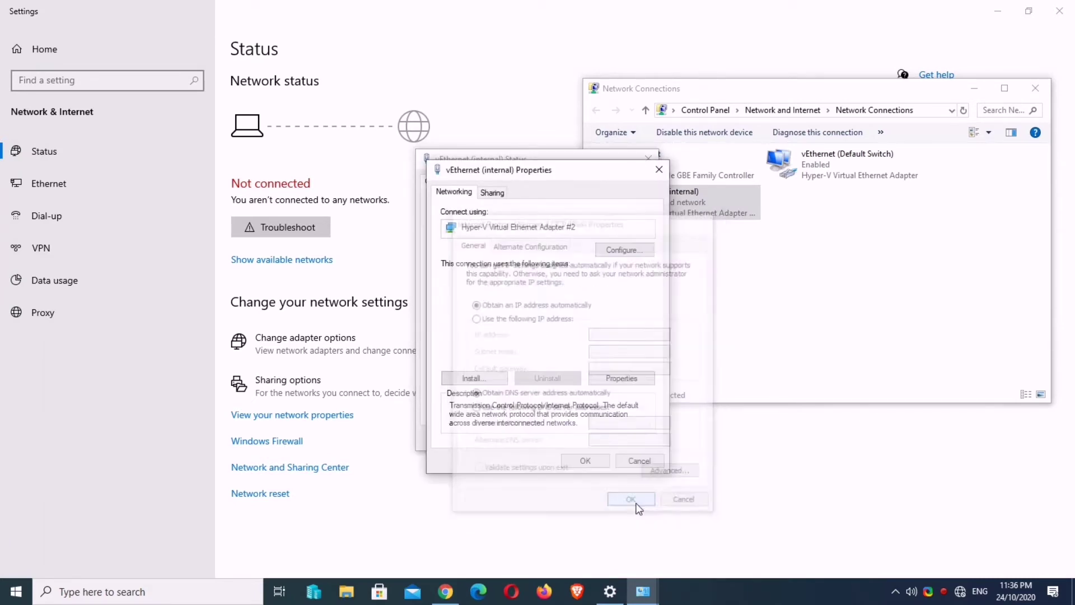
pyautogui.click(593, 462)
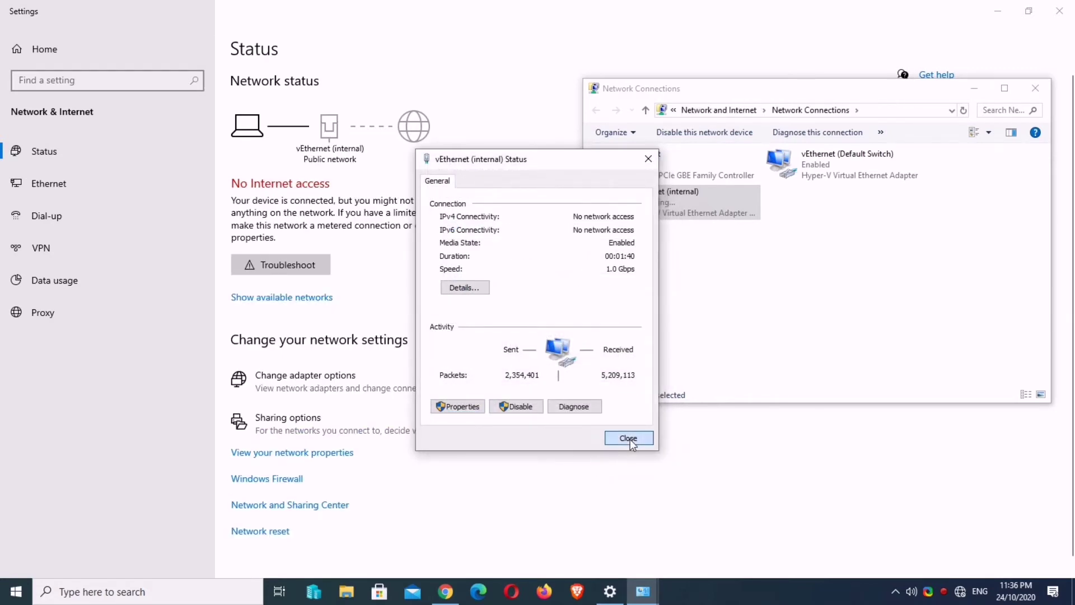
pyautogui.click(629, 439)
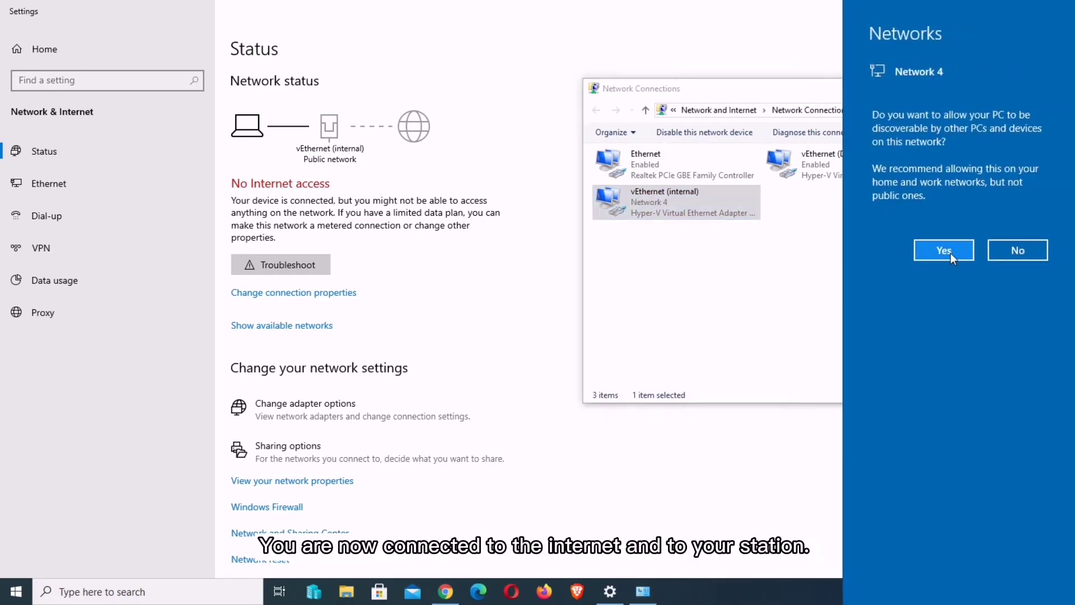
# Step: Make the PC discoverable on Network 4 and confirm its address 192.168.100.172 from DHCP 192.168.100.1
pyautogui.click(947, 251)
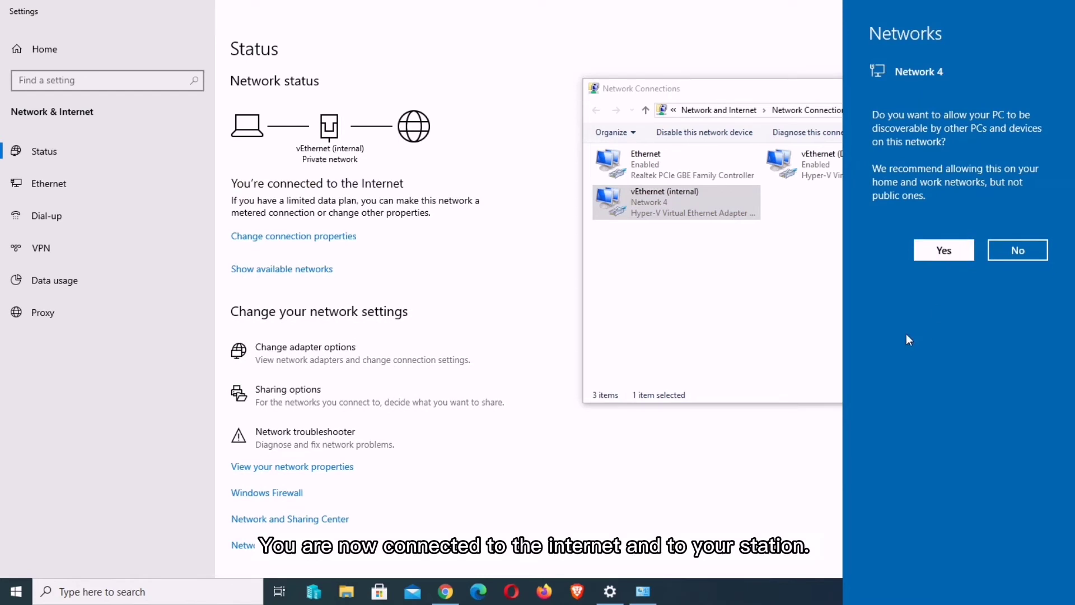
pyautogui.doubleClick(673, 200)
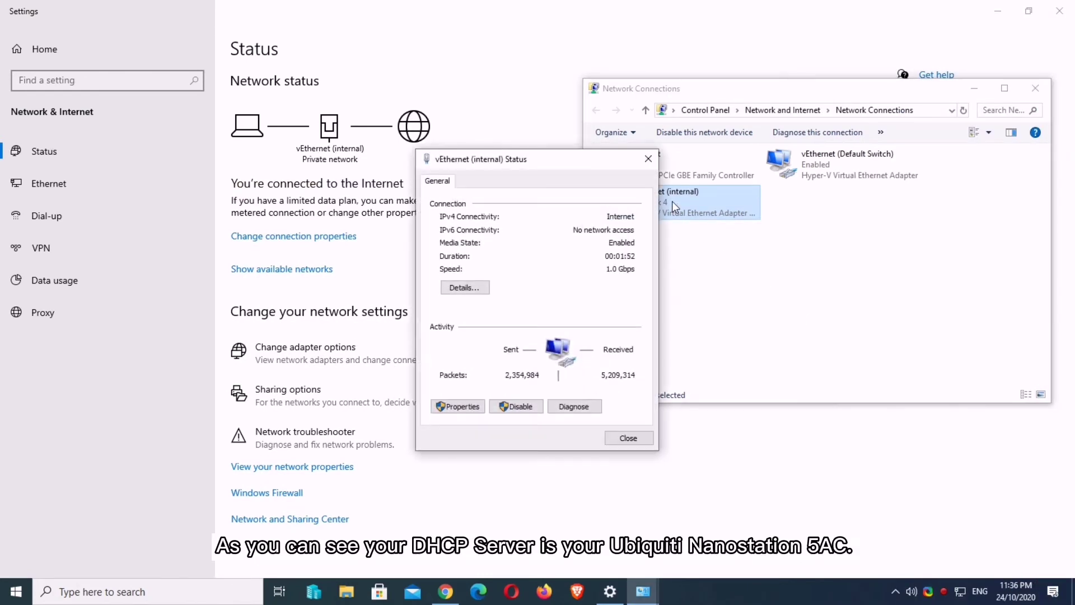
pyautogui.click(471, 286)
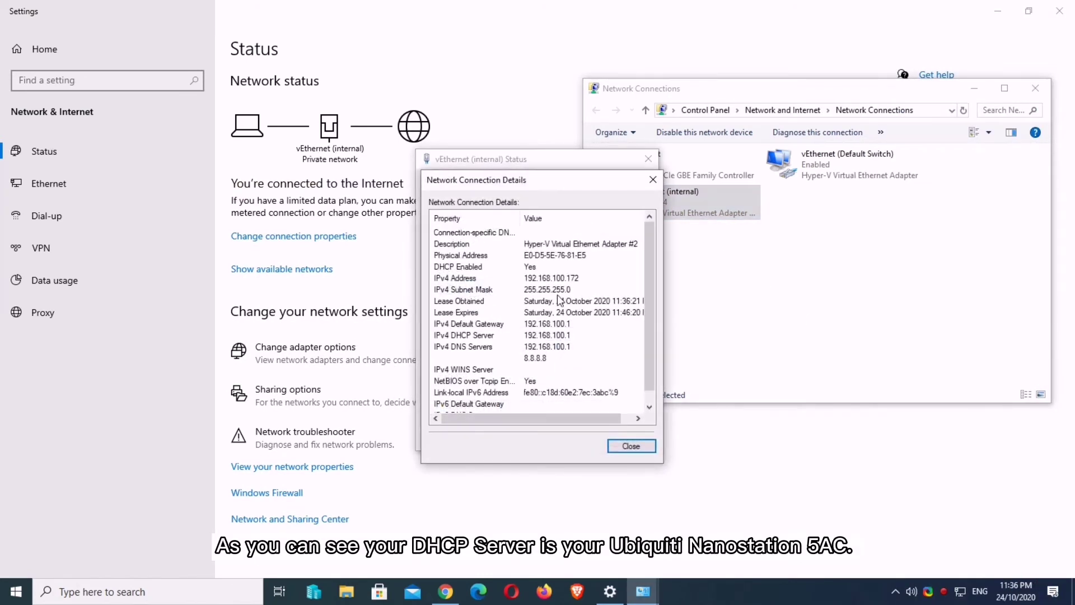
pyautogui.click(565, 282)
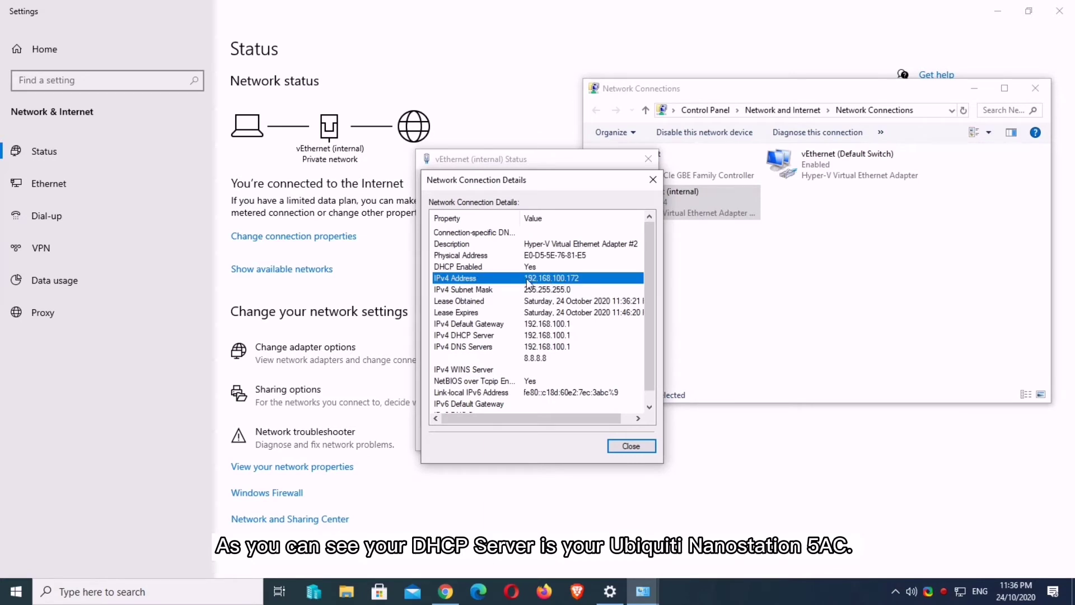
pyautogui.click(631, 445)
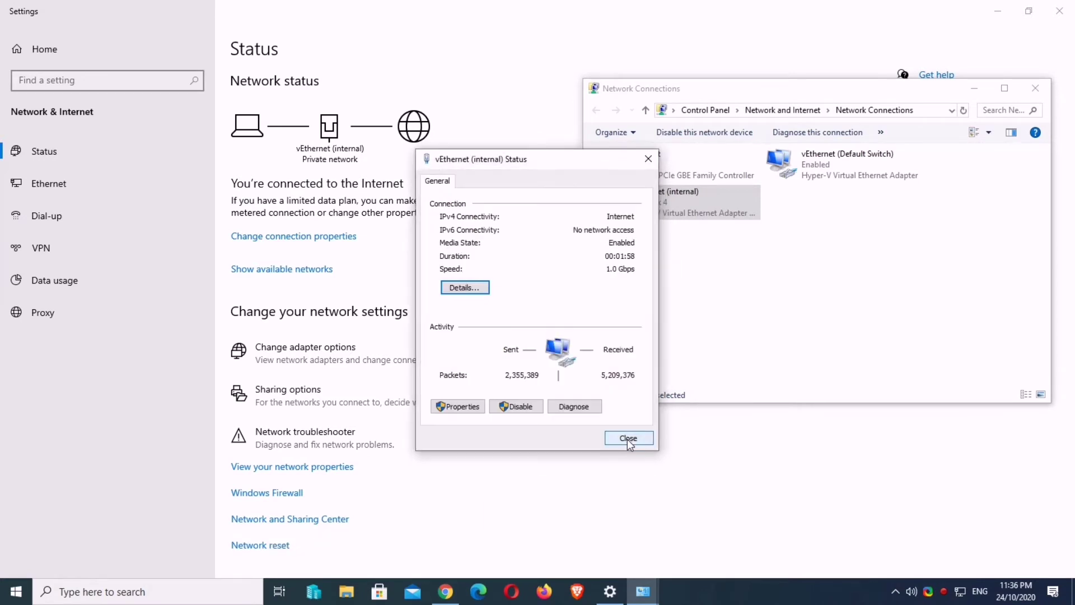
pyautogui.click(628, 439)
pyautogui.click(975, 89)
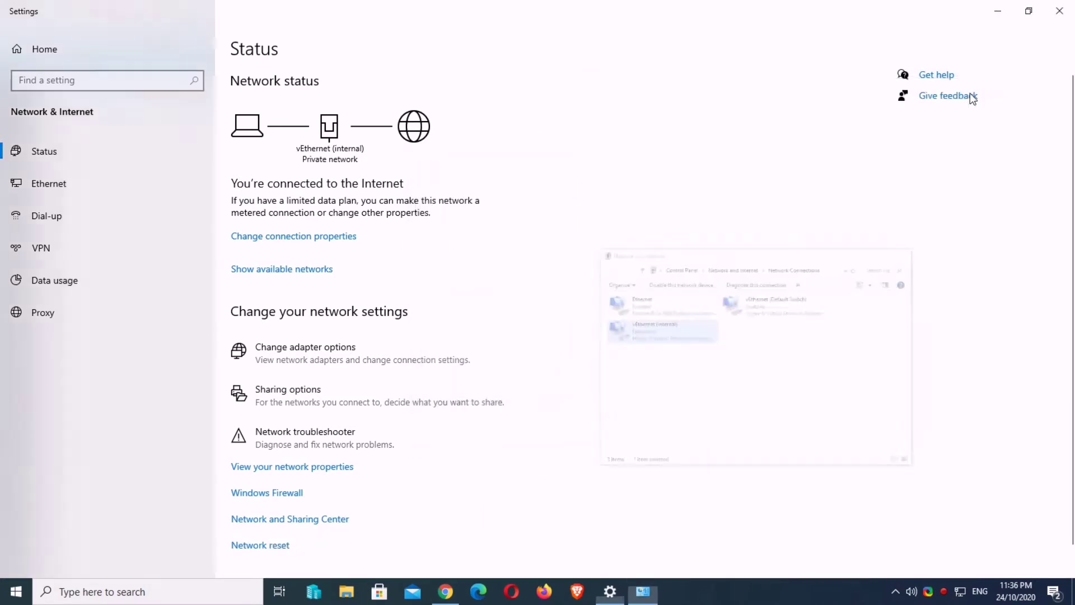
pyautogui.click(998, 11)
pyautogui.scroll(8, 482, 144)
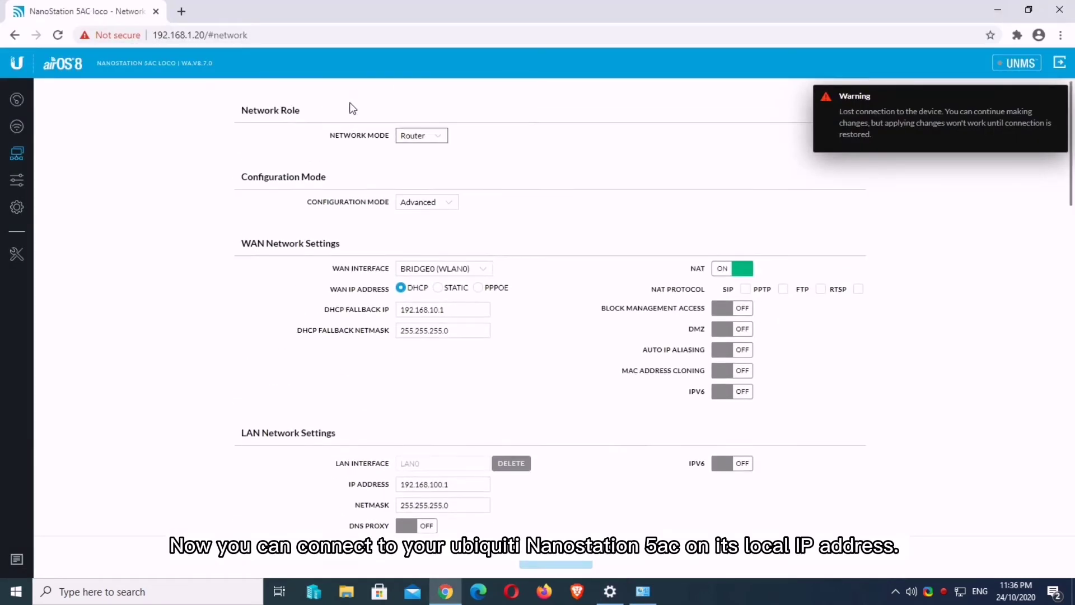
pyautogui.click(263, 36)
pyautogui.press('End')
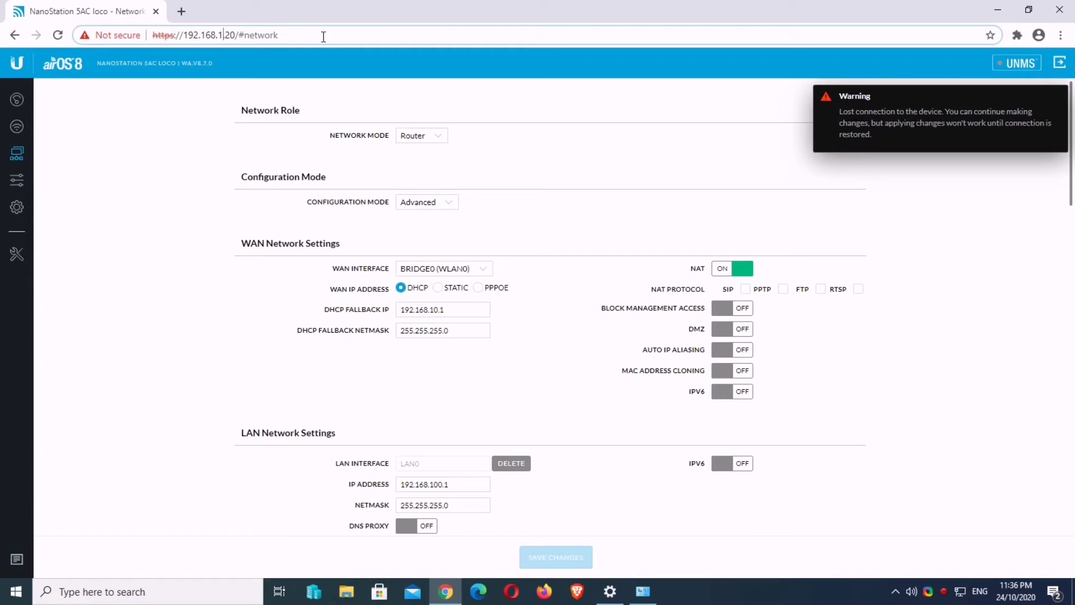
pyautogui.write('00')
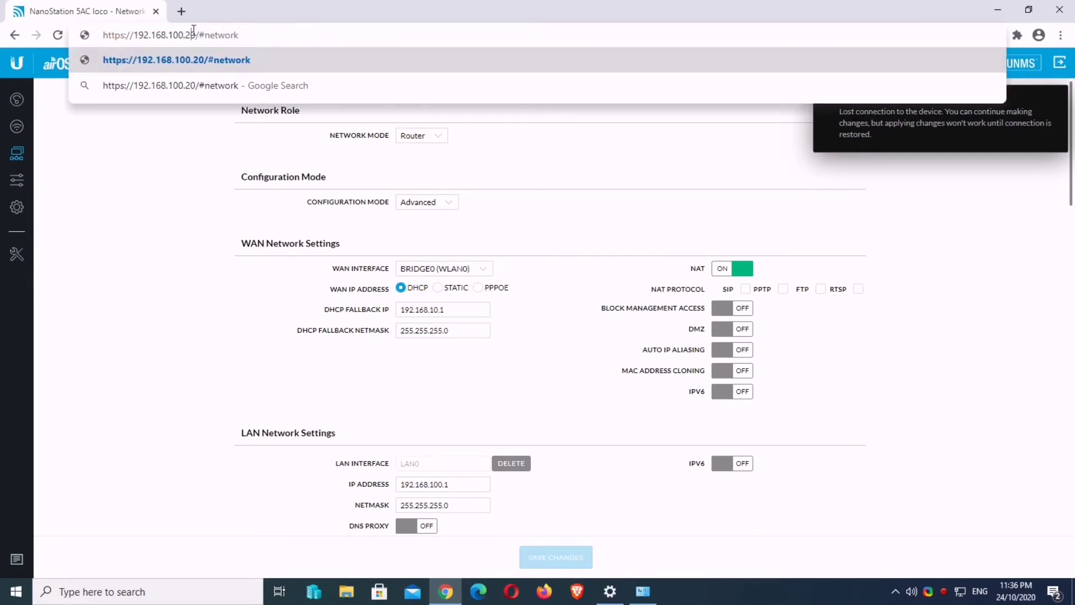
pyautogui.moveTo(187, 35); pyautogui.dragTo(284, 48)
pyautogui.press('BackSpace')
pyautogui.write('1')
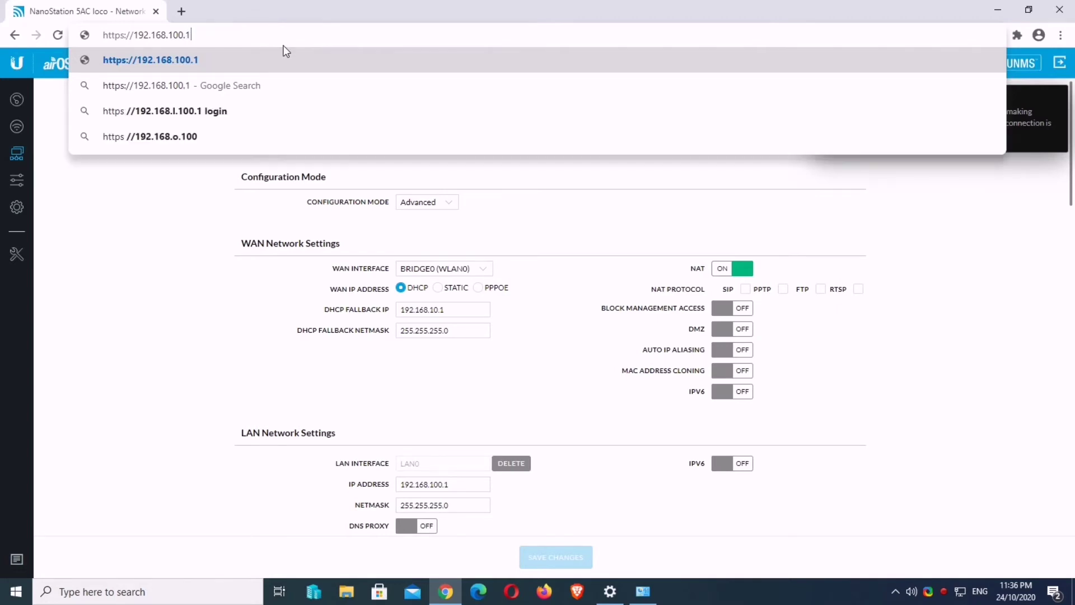
pyautogui.click(180, 62)
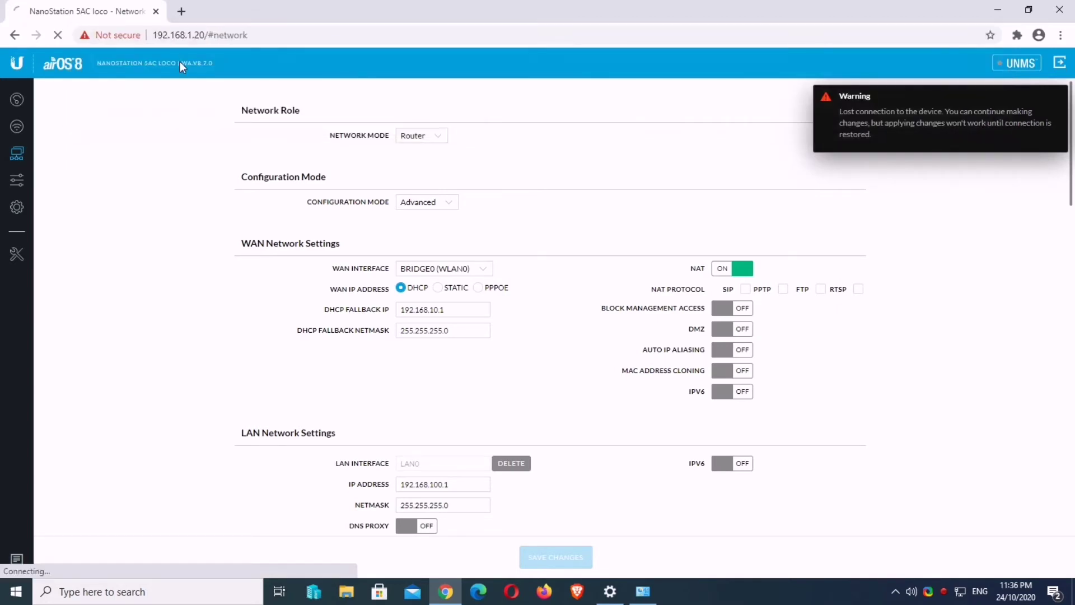
# Step: Bypass the certificate warning and log into the NanoStation with the username and password
pyautogui.click(358, 386)
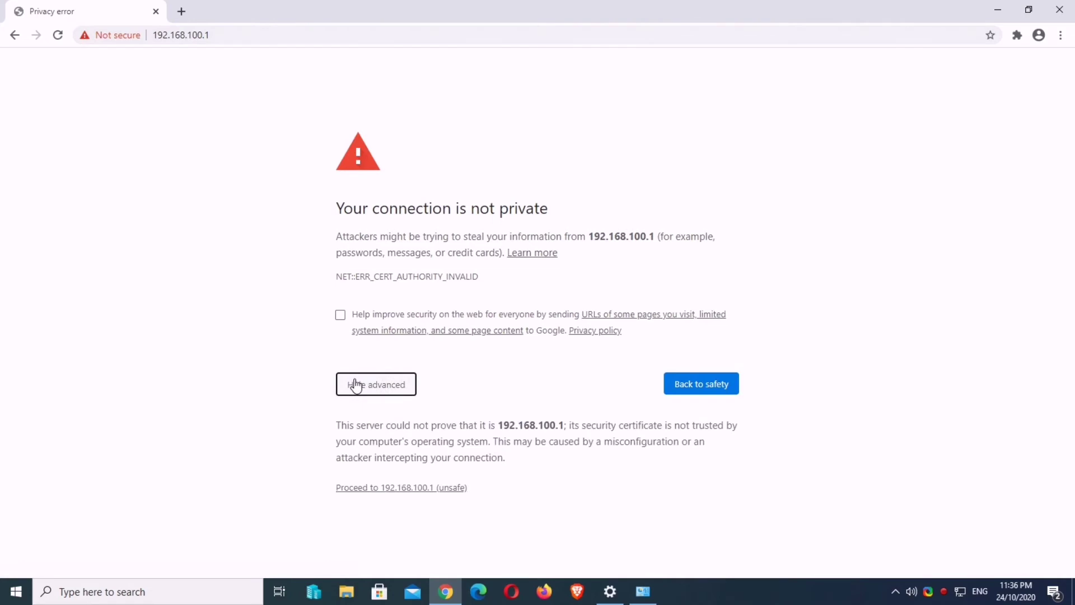
pyautogui.click(386, 491)
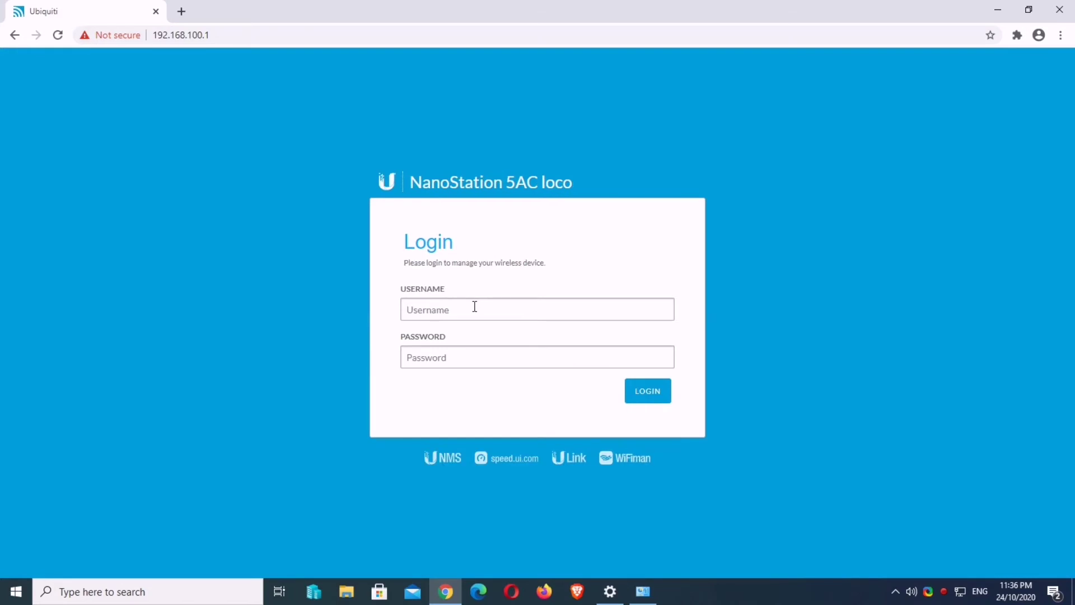
pyautogui.click(474, 306)
pyautogui.write('hoobasics')
pyautogui.press('Tab')
pyautogui.write('••')
pyautogui.press('Return')
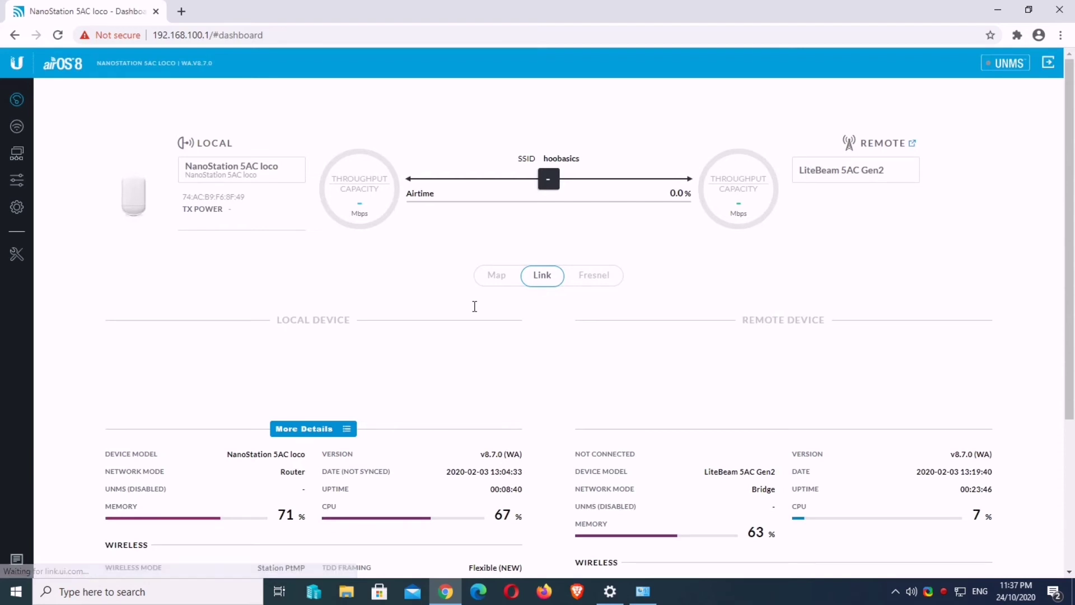
# Step: Dock the dashboard left, run 'ping 8.8.8.8 -t' in a widened right console, and dismiss the firmware notice
pyautogui.moveTo(797, 2); pyautogui.dragTo(1, 101)
pyautogui.scroll(-10, 531, 239)
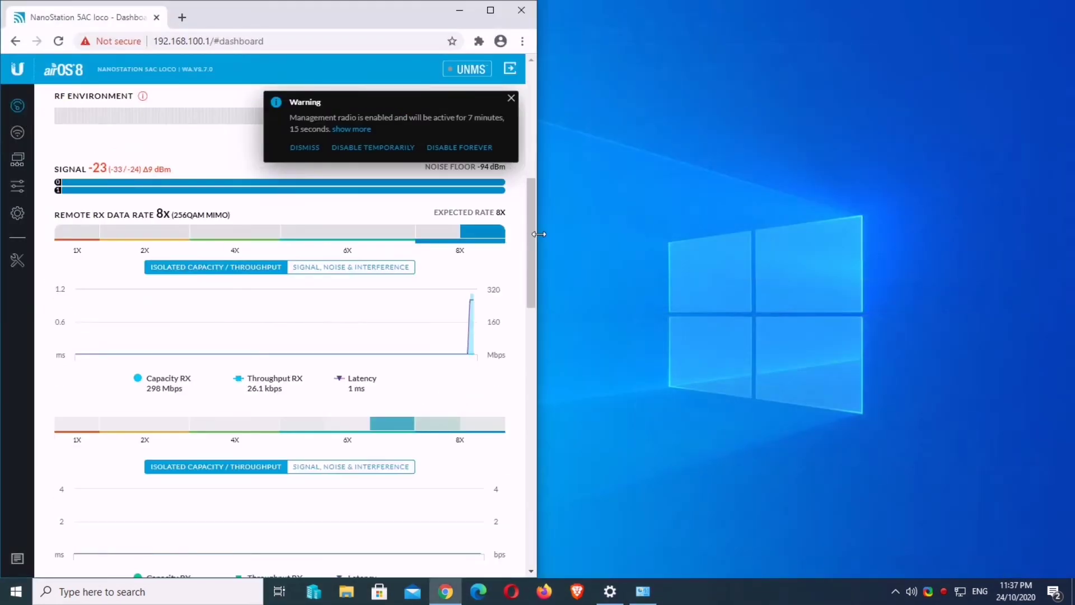
pyautogui.moveTo(532, 239); pyautogui.dragTo(836, 212)
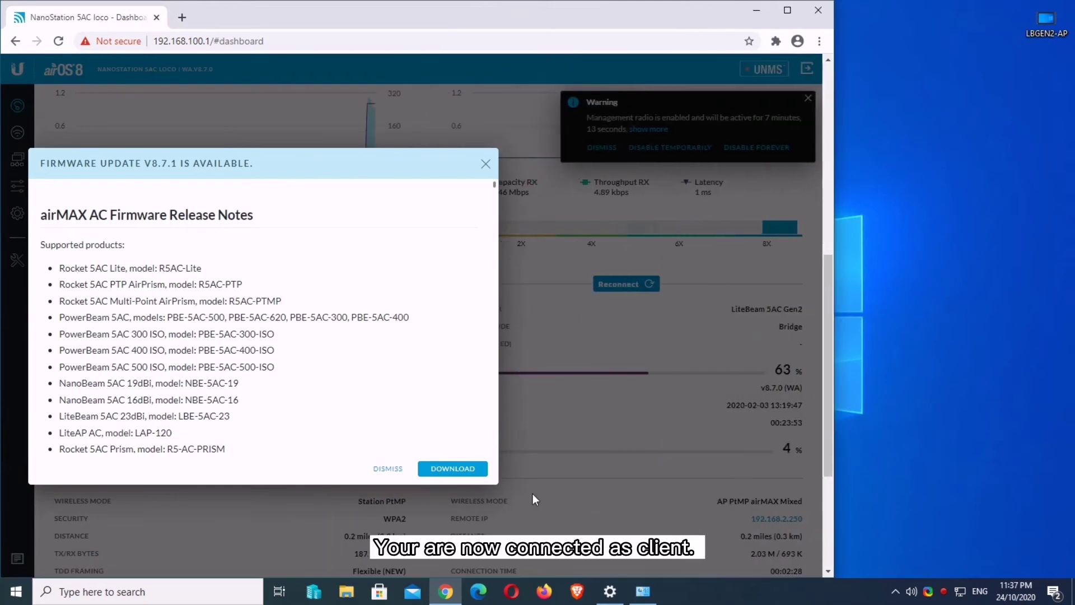
pyautogui.press('super+r')
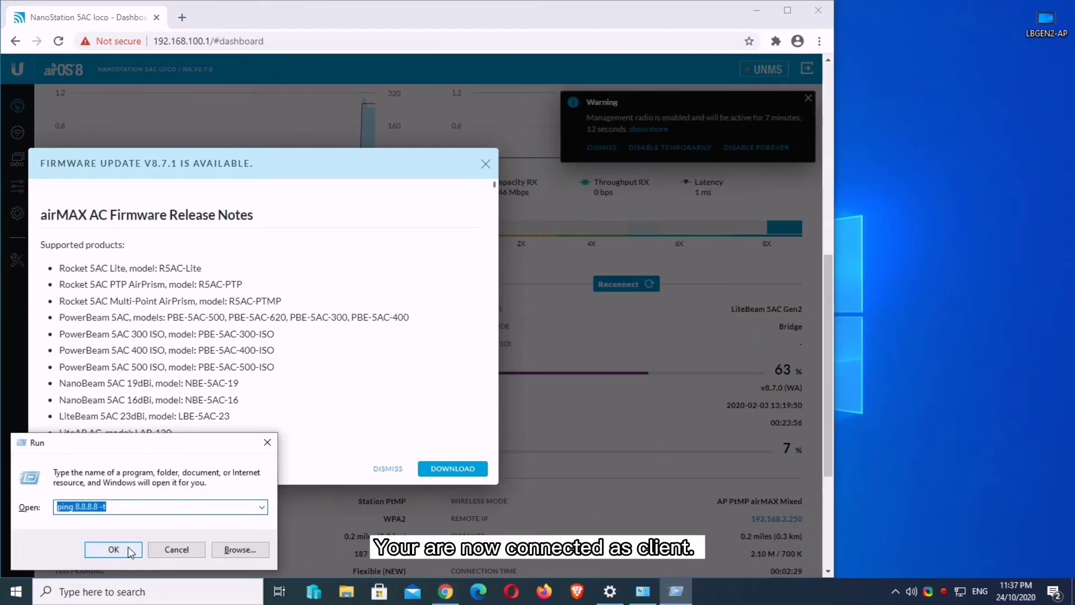
pyautogui.click(126, 549)
pyautogui.moveTo(322, 38); pyautogui.dragTo(1072, 185)
pyautogui.click(983, 209)
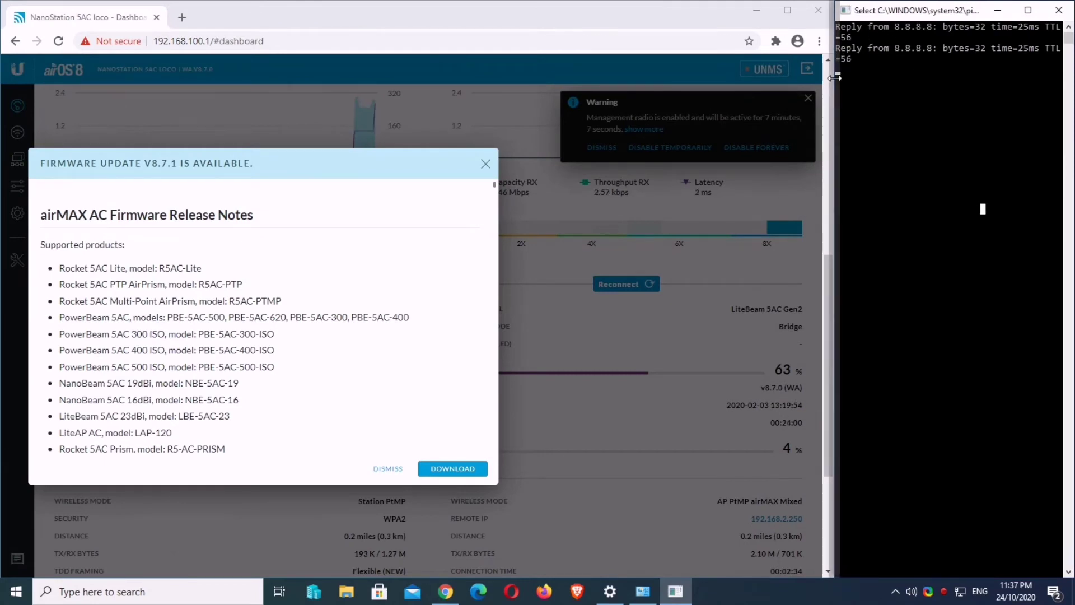
pyautogui.moveTo(834, 73); pyautogui.dragTo(766, 72)
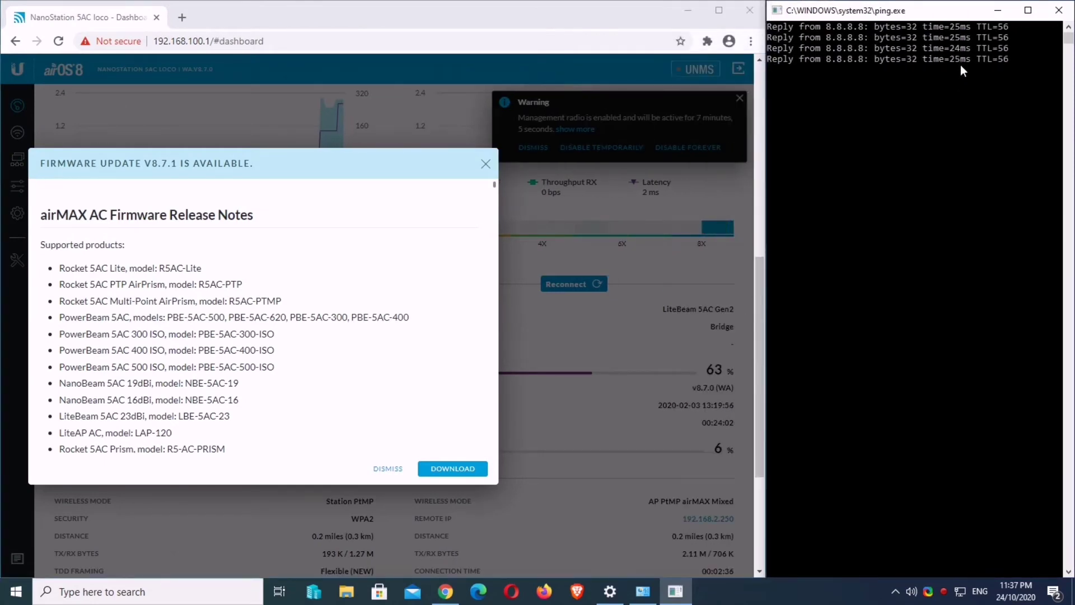
pyautogui.click(390, 470)
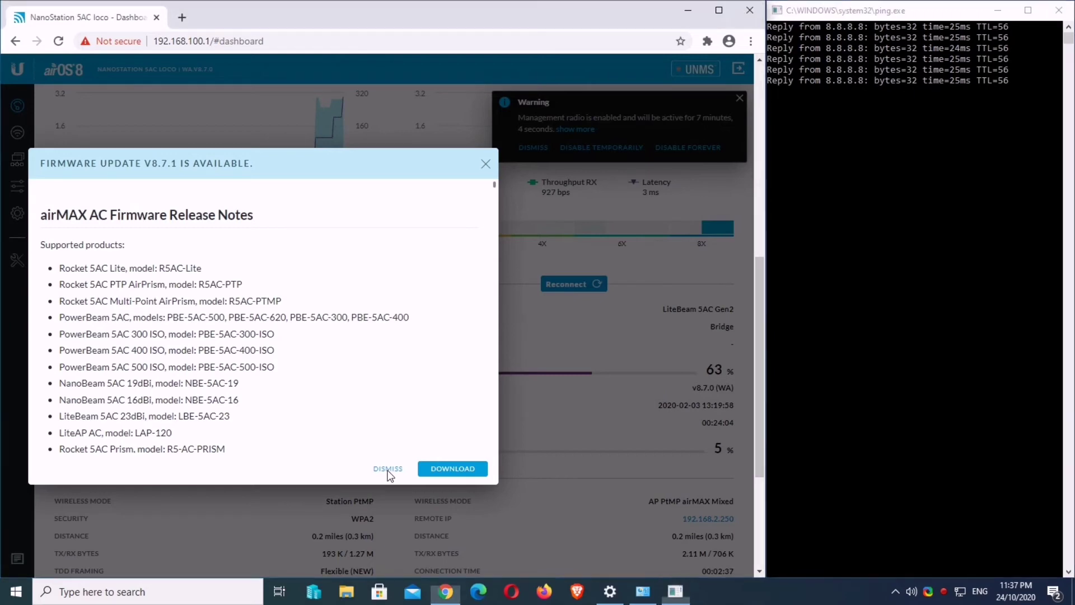
pyautogui.scroll(1, 889, 329)
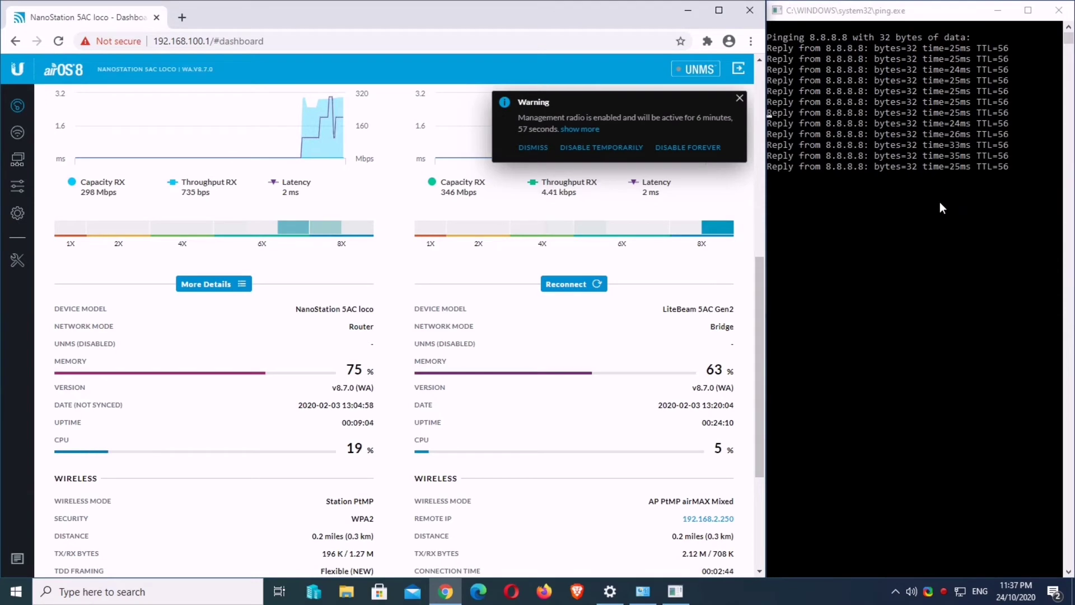
# Step: Search 'speed test' in a new tab and run Speedtest by Ookla (11 ms ping, 72.73 Mbps download)
pyautogui.click(182, 18)
pyautogui.write('sp')
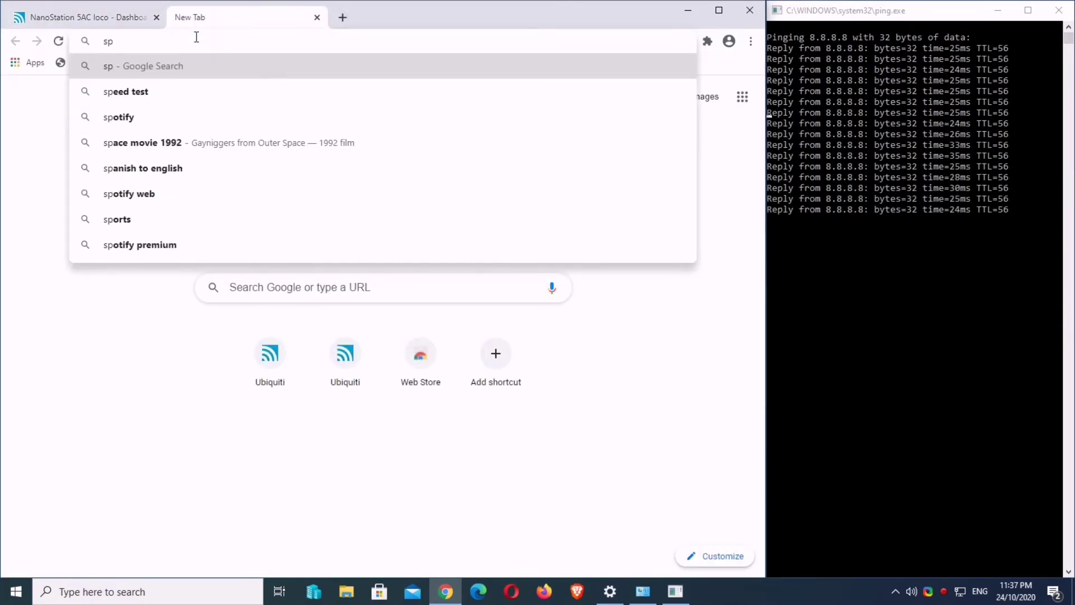
pyautogui.press('Down')
pyautogui.press('Return')
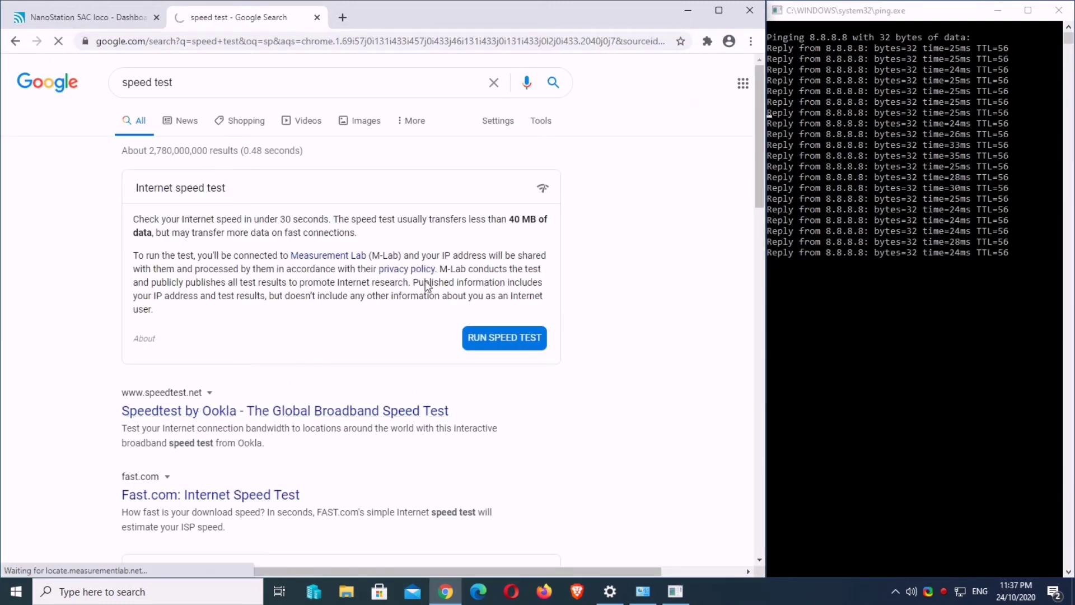
pyautogui.click(285, 410)
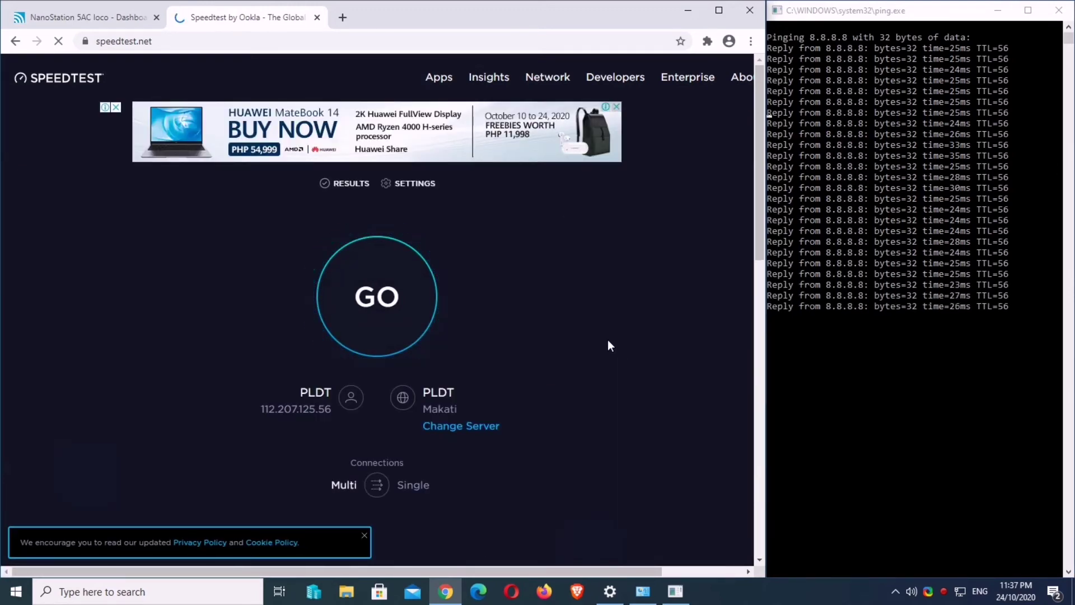
pyautogui.click(385, 299)
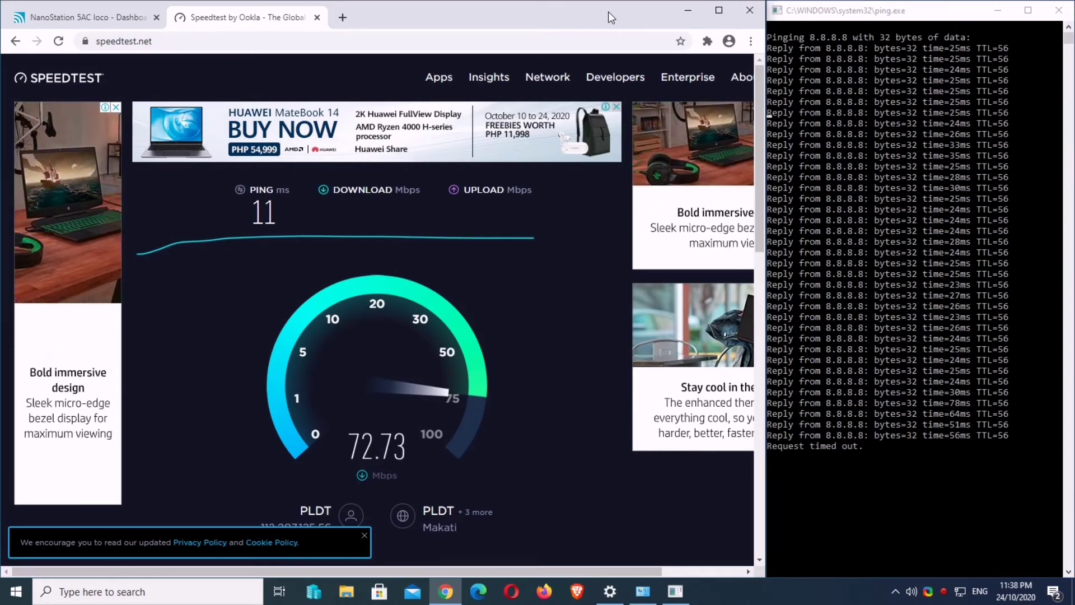
pyautogui.click(104, 26)
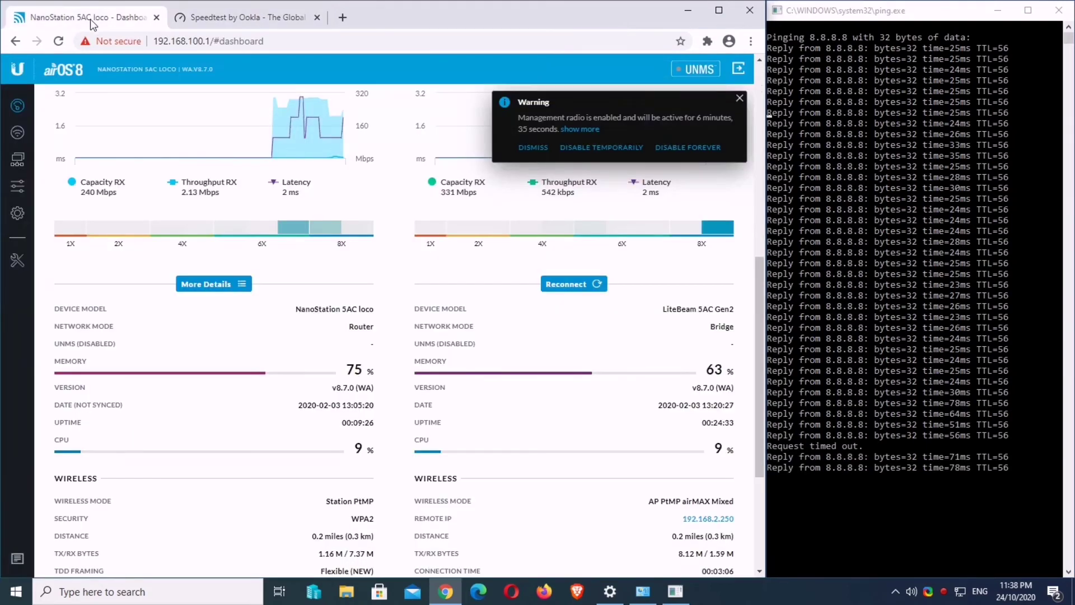
pyautogui.scroll(8, 20, 112)
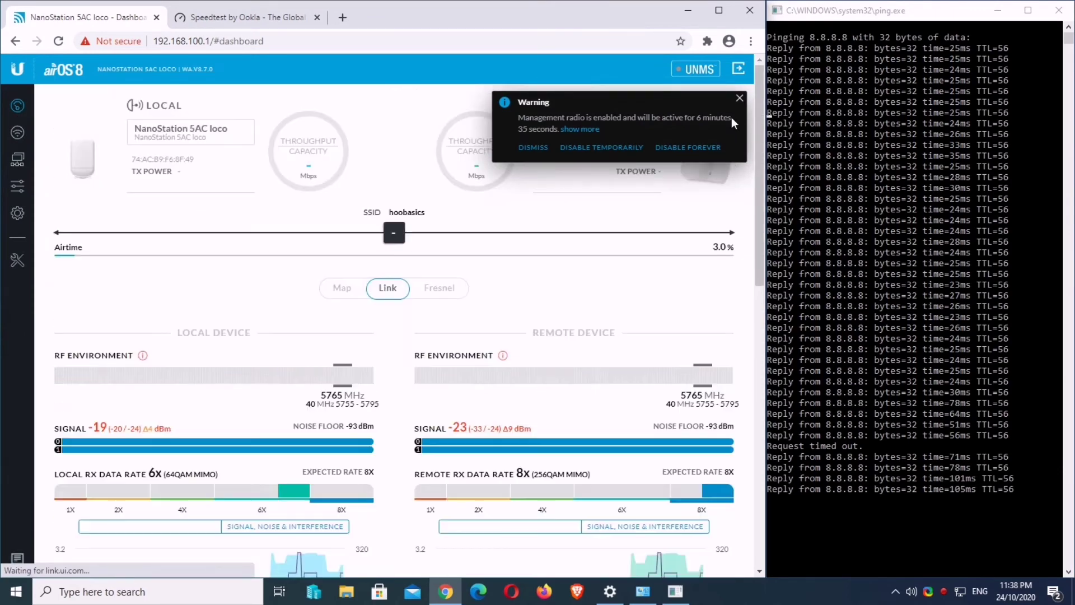
pyautogui.scroll(-6, 731, 116)
pyautogui.scroll(3, 660, 160)
pyautogui.scroll(4, 660, 159)
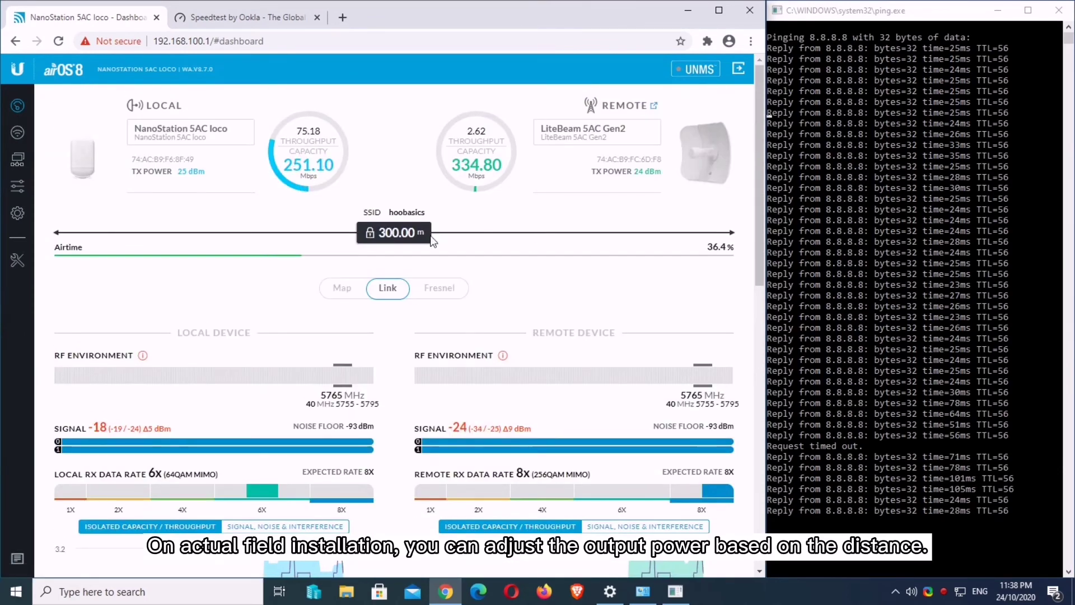
pyautogui.moveTo(284, 168); pyautogui.dragTo(303, 167)
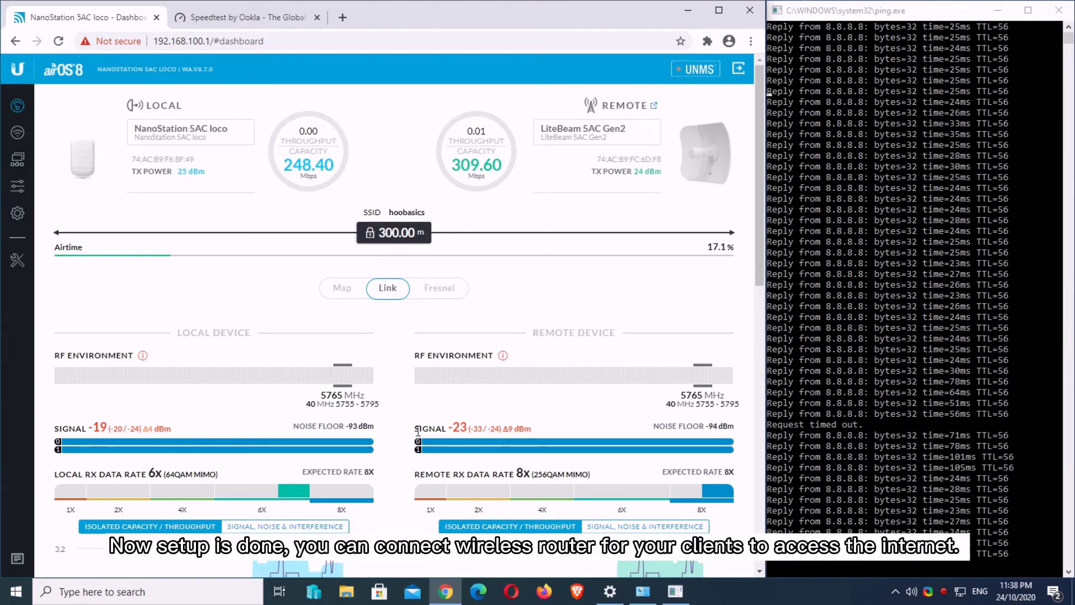
pyautogui.moveTo(418, 431); pyautogui.dragTo(530, 430)
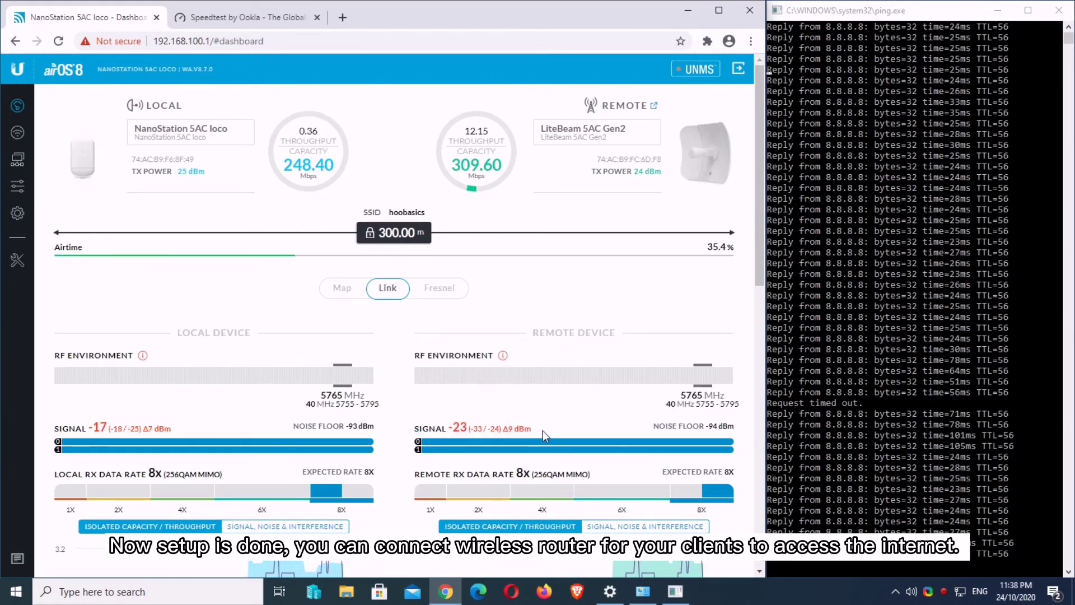
pyautogui.moveTo(416, 430); pyautogui.dragTo(532, 429)
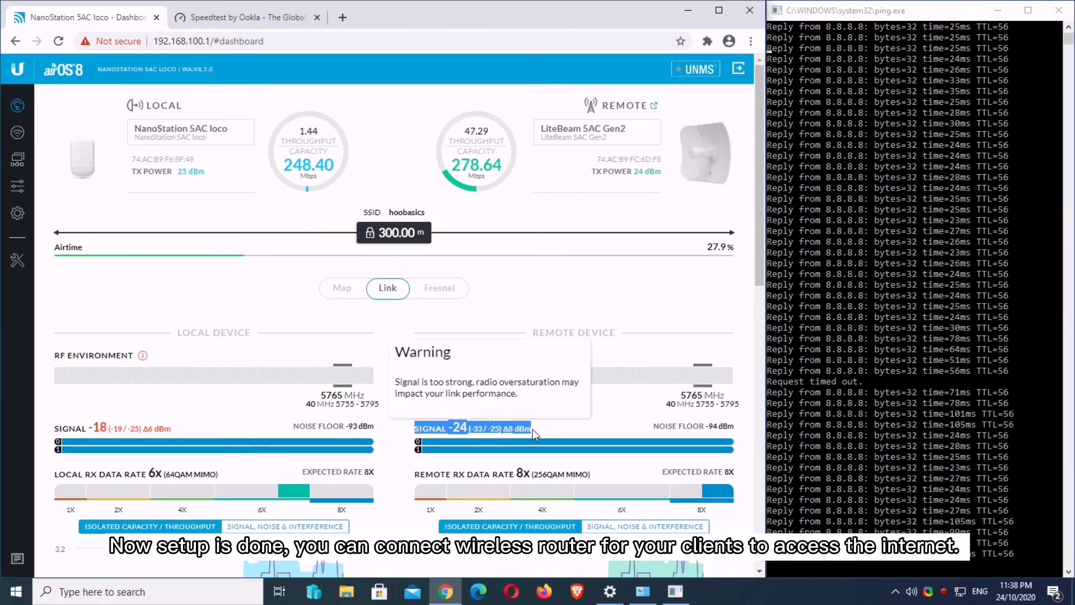
pyautogui.moveTo(666, 175); pyautogui.dragTo(641, 173)
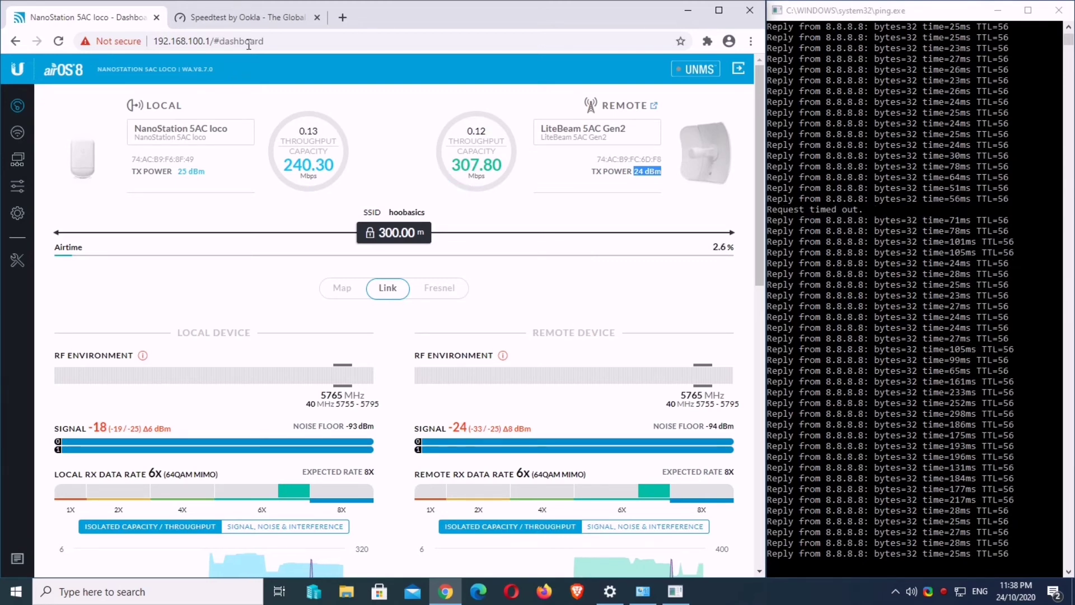
# Step: Close the Speedtest tab, glance at the Wireless page, and return to the NanoStation dashboard
pyautogui.click(252, 20)
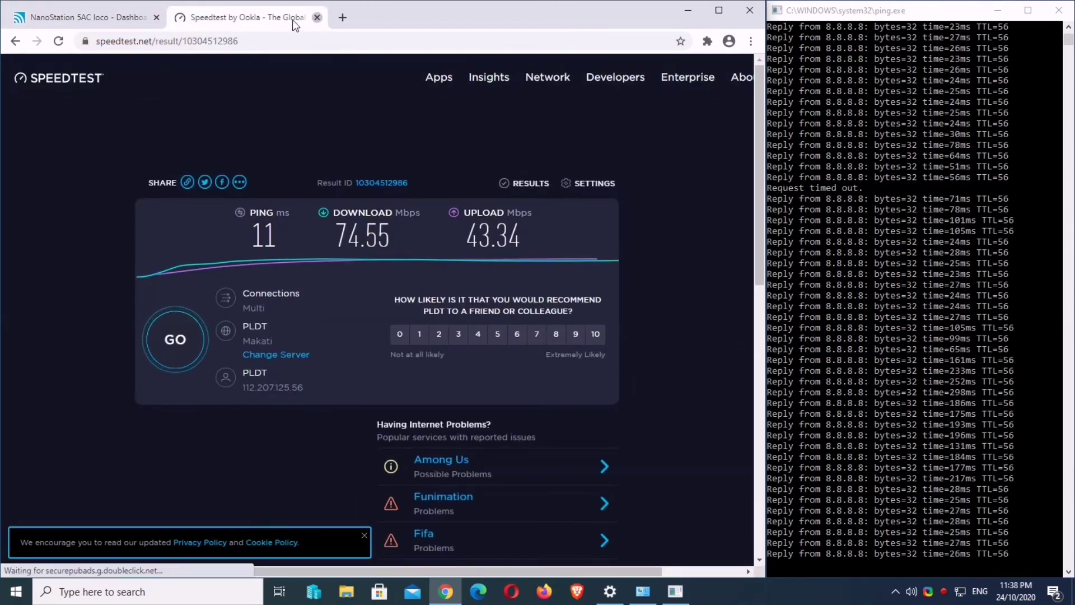
pyautogui.hotkey('ctrl', 'w')
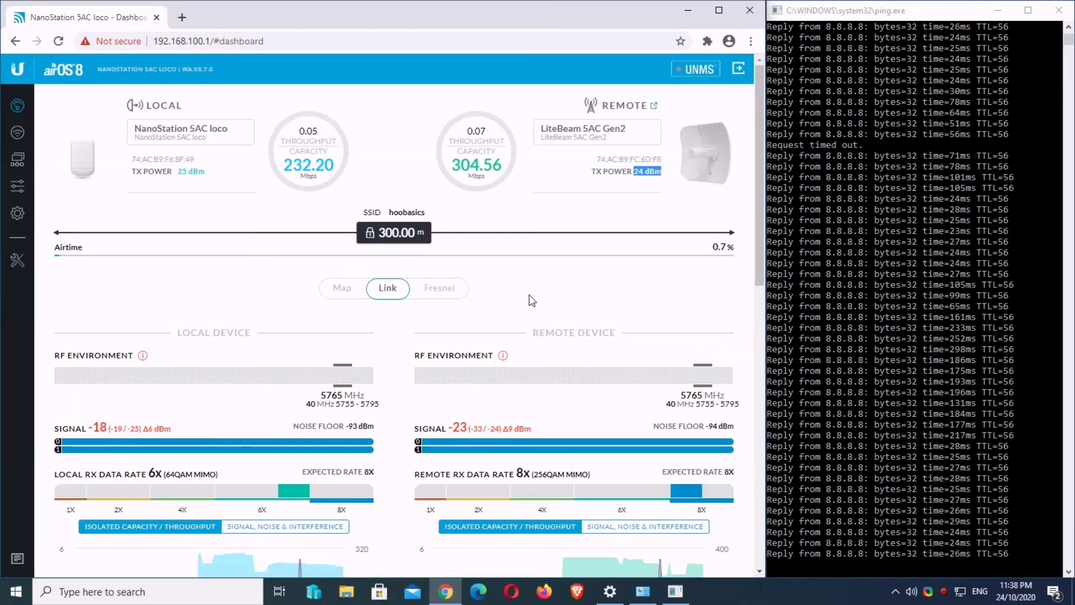
pyautogui.scroll(-7, 548, 433)
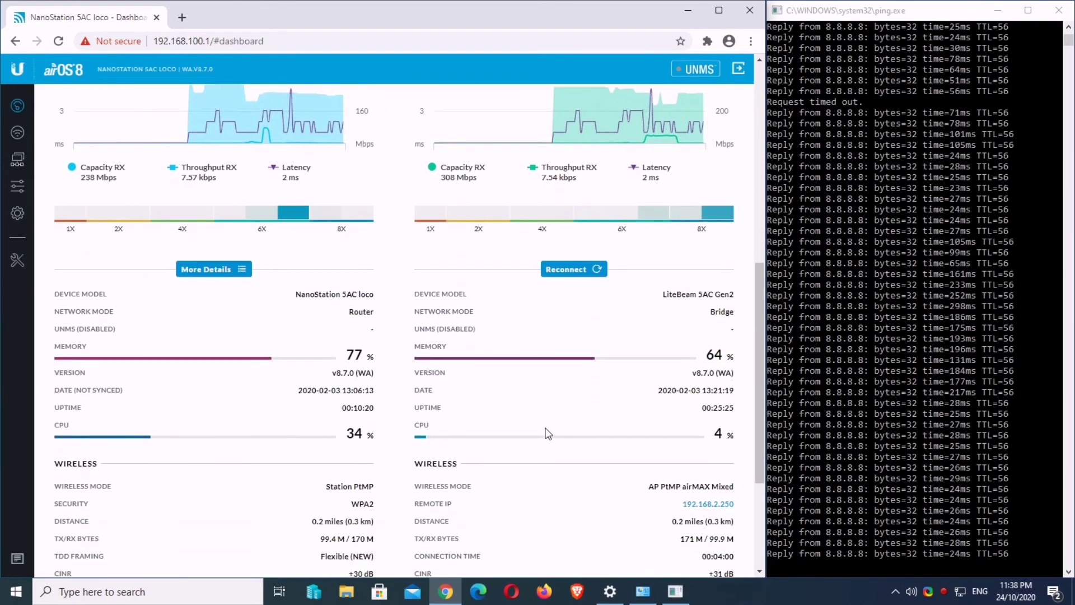
pyautogui.scroll(7, 548, 433)
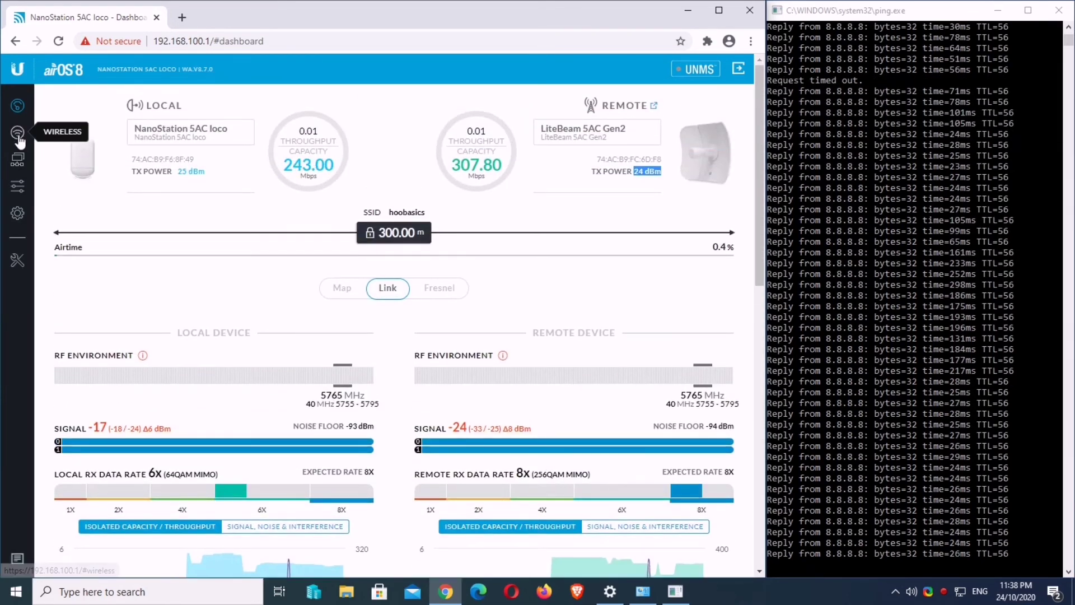
pyautogui.click(18, 134)
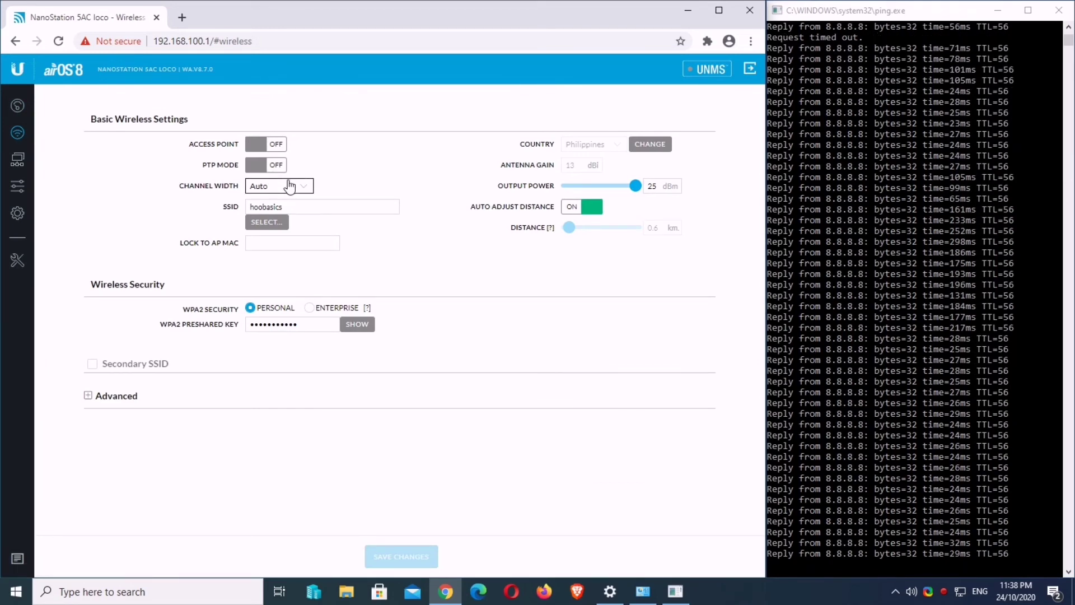
pyautogui.click(18, 106)
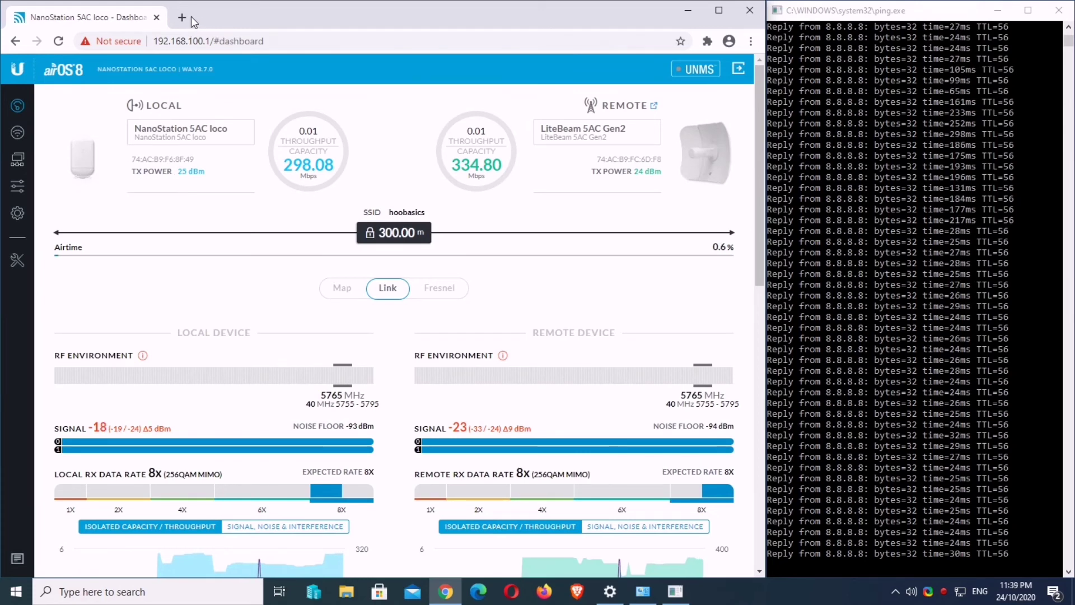
# Step: Open 192.168.2.250 in a new tab, bypass the certificate warning, and log into the LiteBeam with the saved username and password
pyautogui.moveTo(127, 128); pyautogui.dragTo(229, 128)
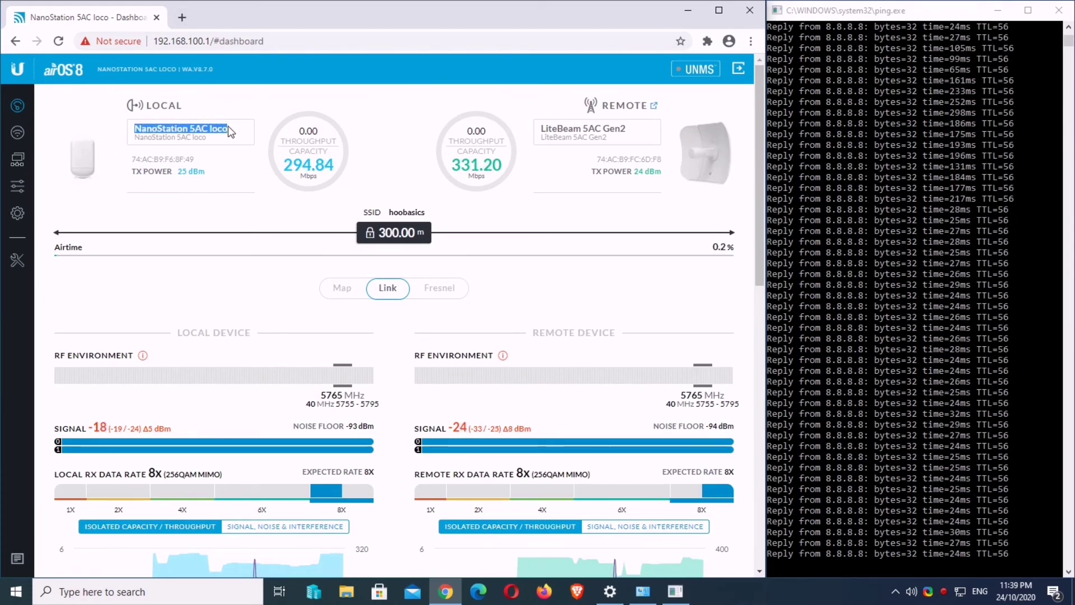
pyautogui.click(180, 18)
pyautogui.write('1')
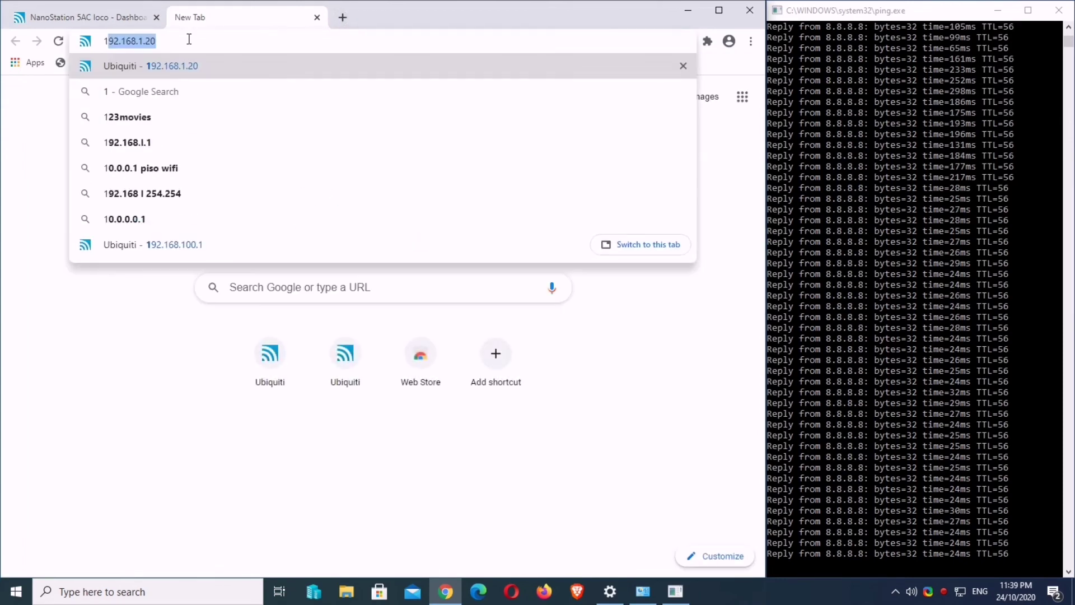
pyautogui.write('92.168.')
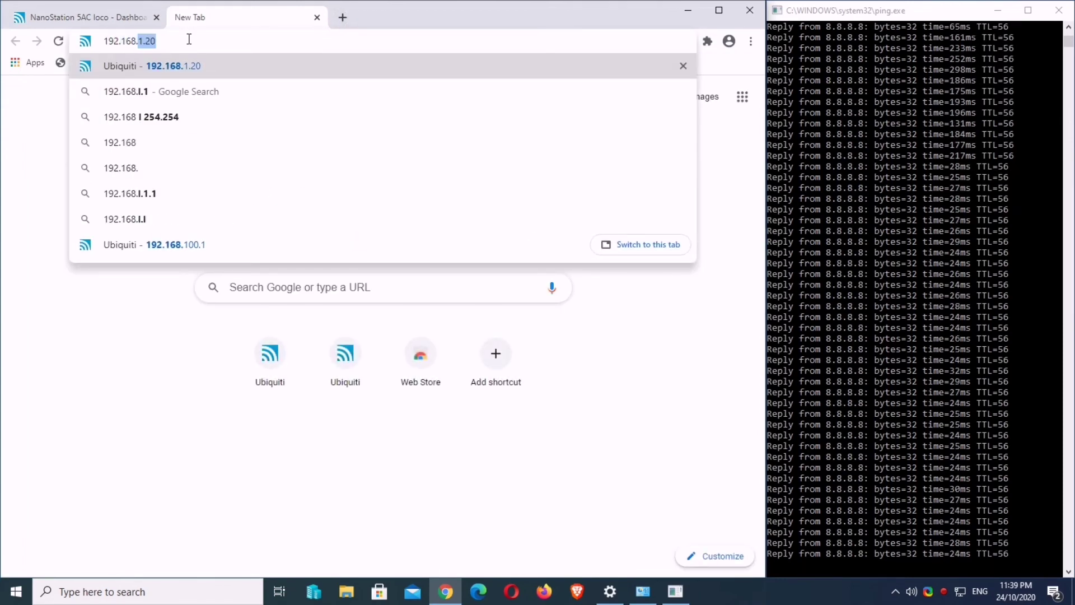
pyautogui.write('2.')
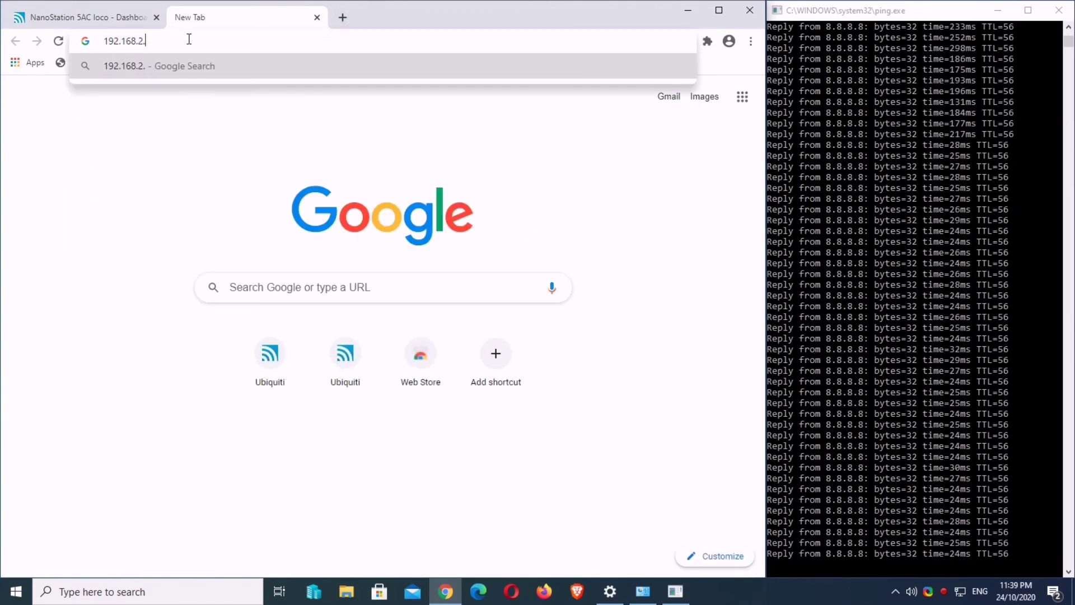
pyautogui.write('250')
pyautogui.press('Return')
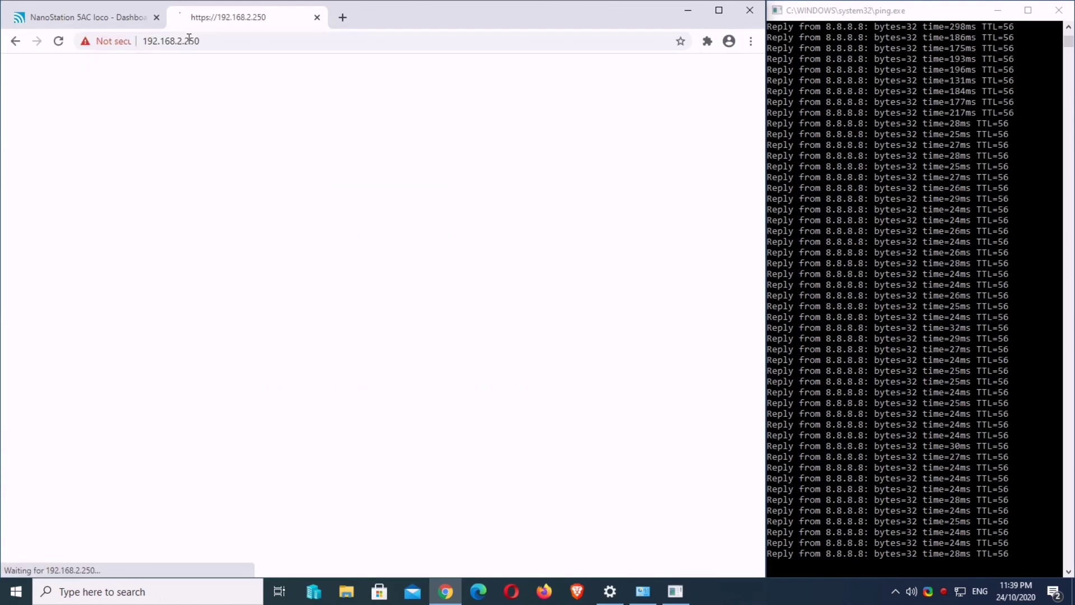
pyautogui.click(212, 389)
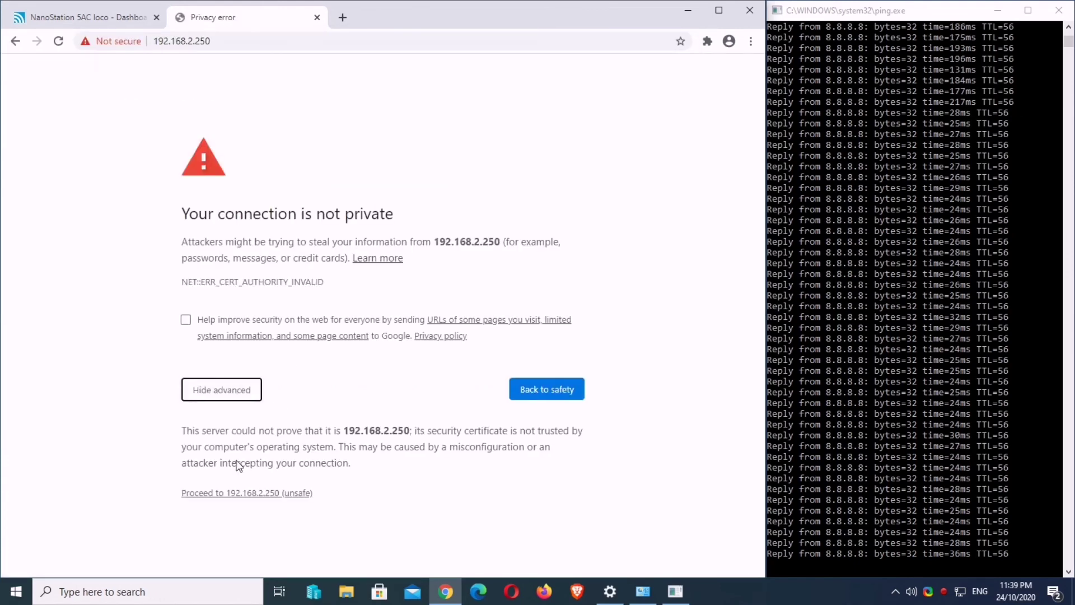
pyautogui.click(242, 494)
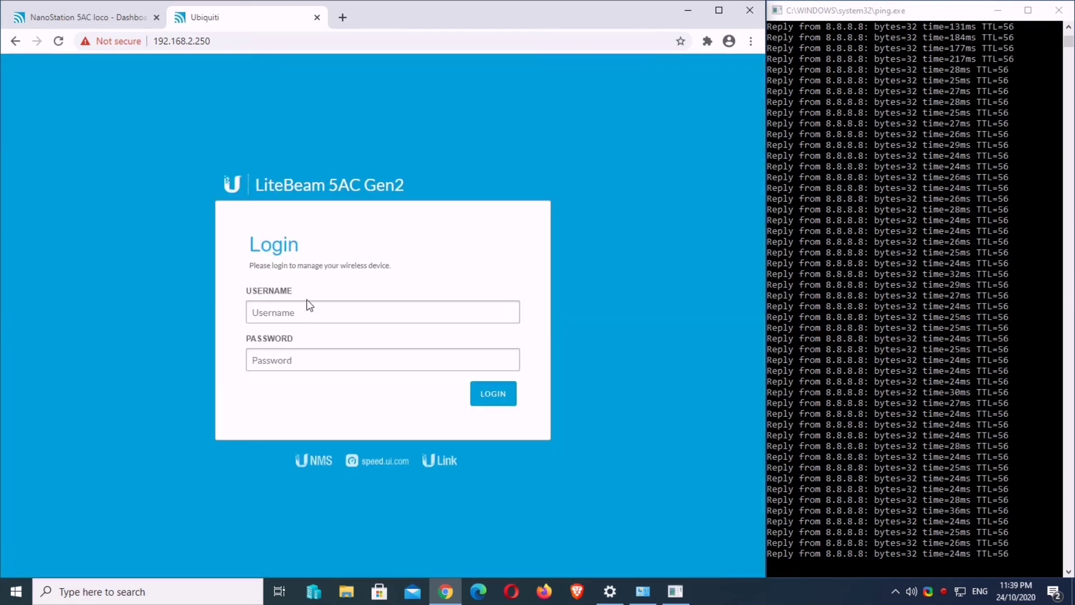
pyautogui.click(298, 305)
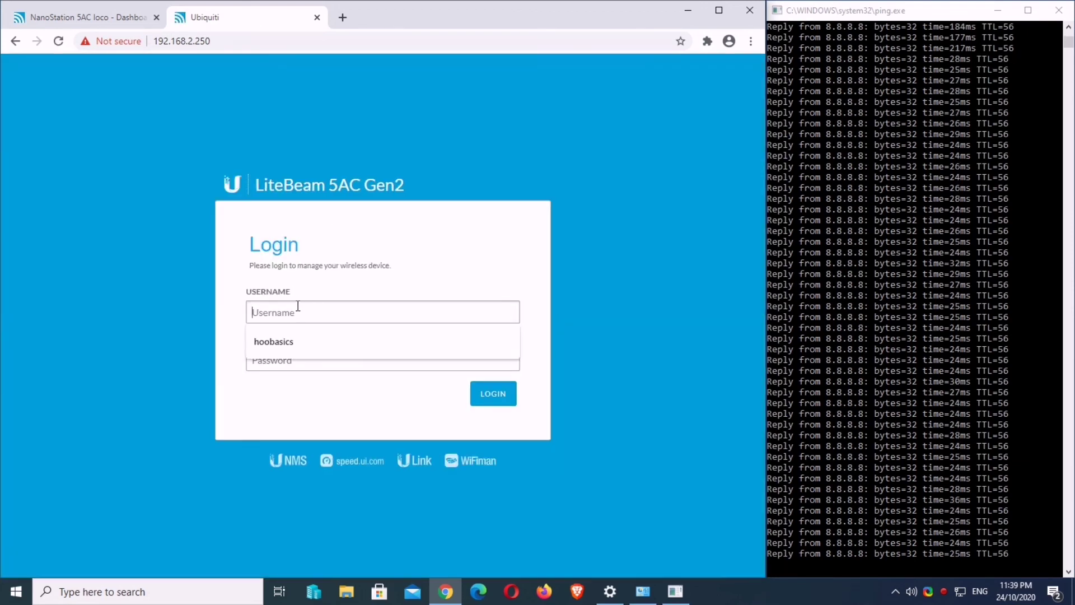
pyautogui.click(284, 341)
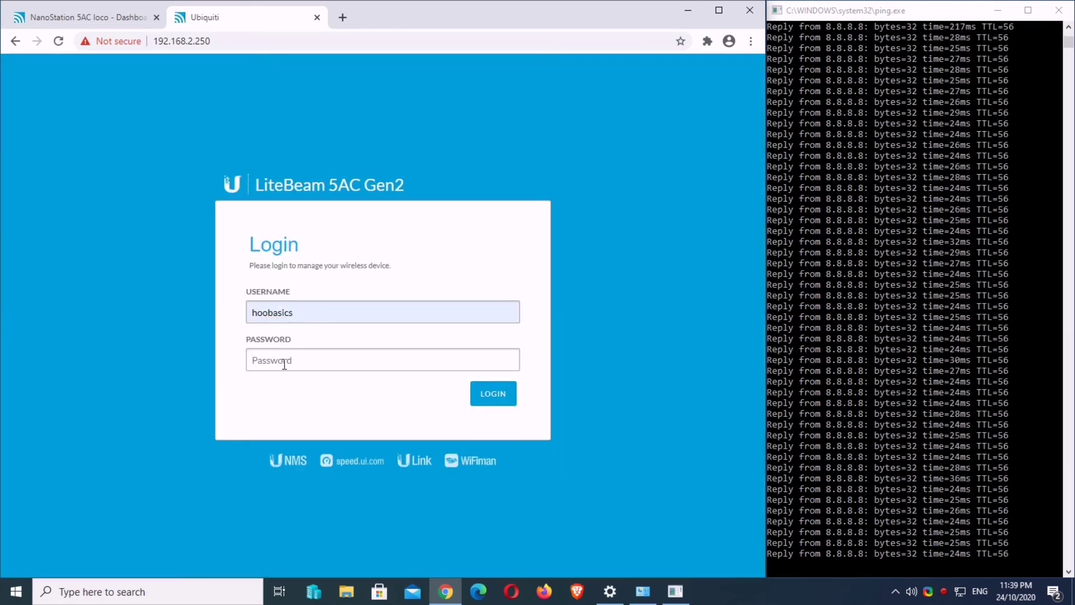
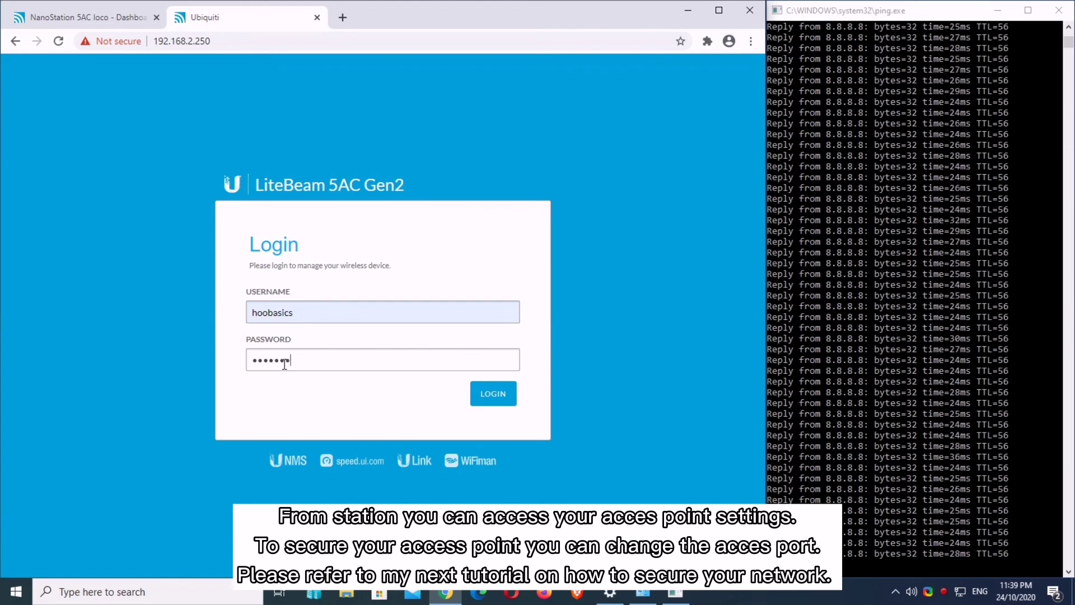
pyautogui.press('Return')
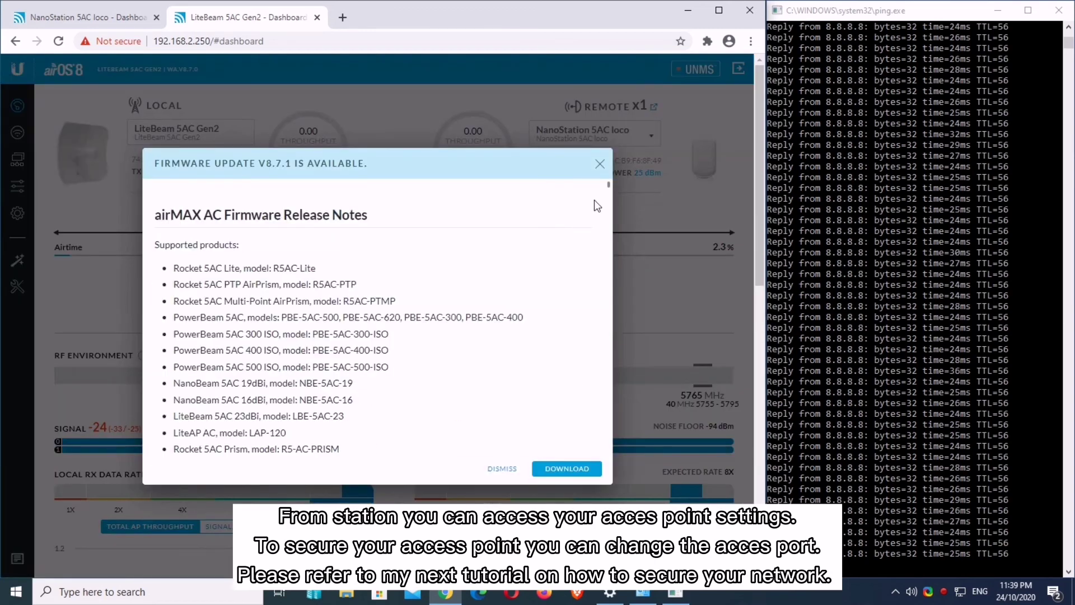
# Step: Dismiss the LiteBeam firmware notice, note its remote capacity figure, and close the Chrome window
pyautogui.click(601, 165)
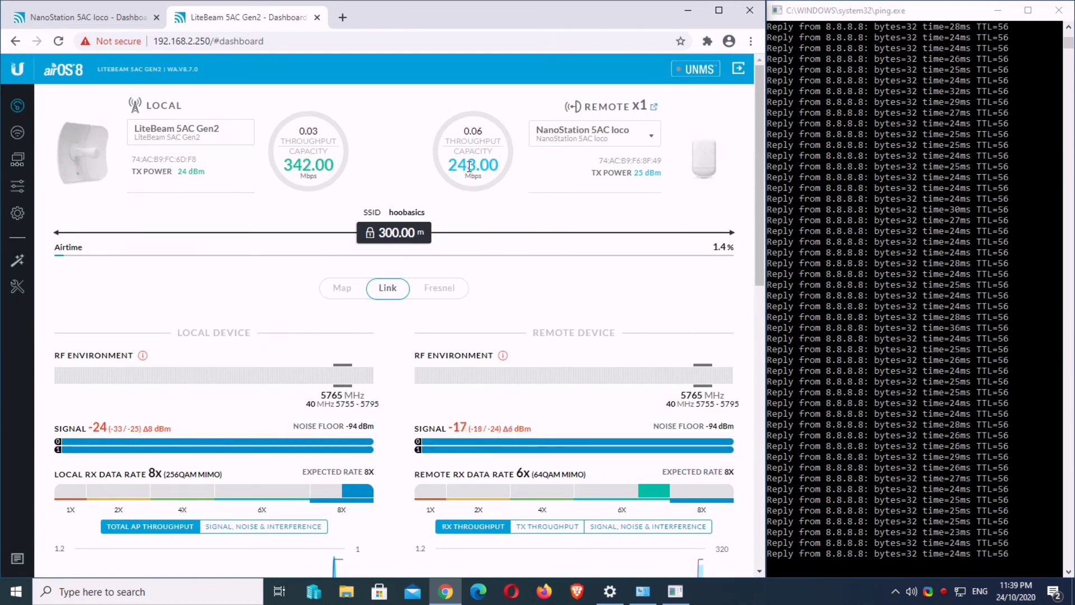
pyautogui.moveTo(497, 164); pyautogui.dragTo(451, 164)
pyautogui.click(348, 169)
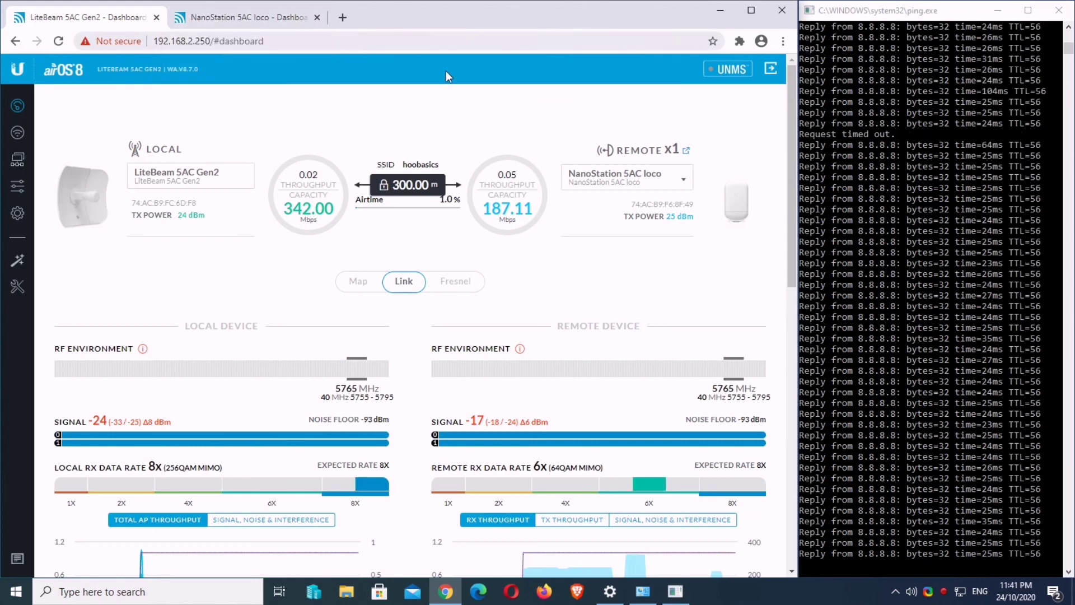
pyautogui.click(782, 10)
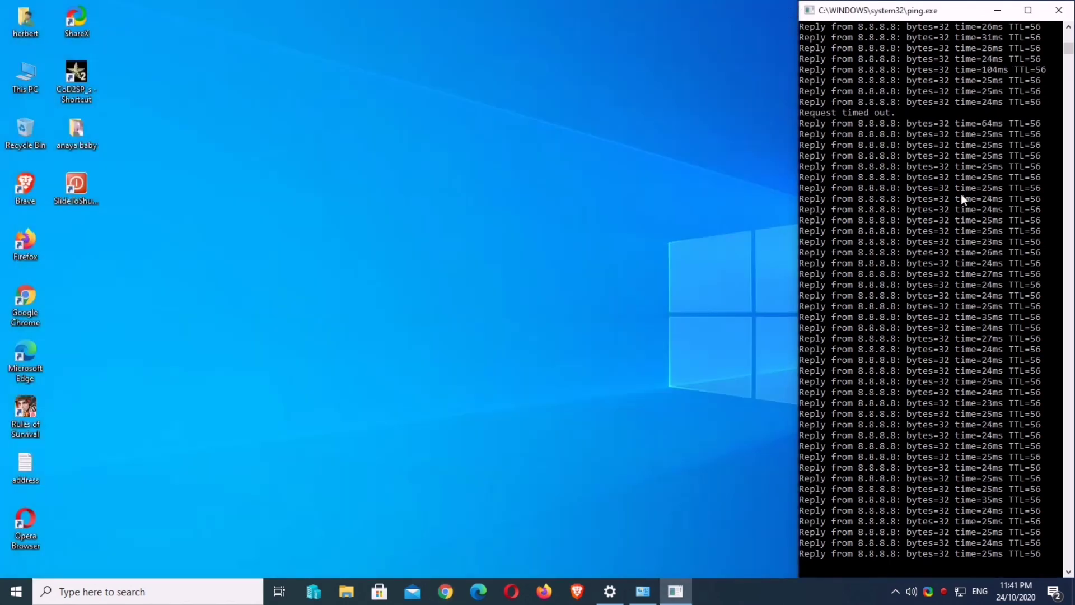
pyautogui.rightClick(943, 591)
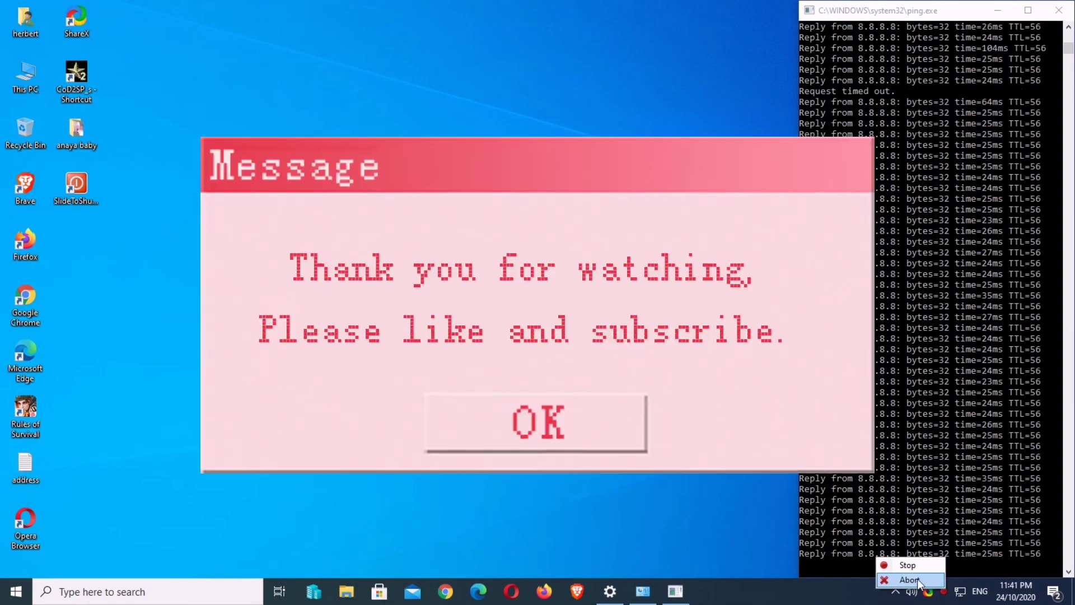
pyautogui.click(944, 593)
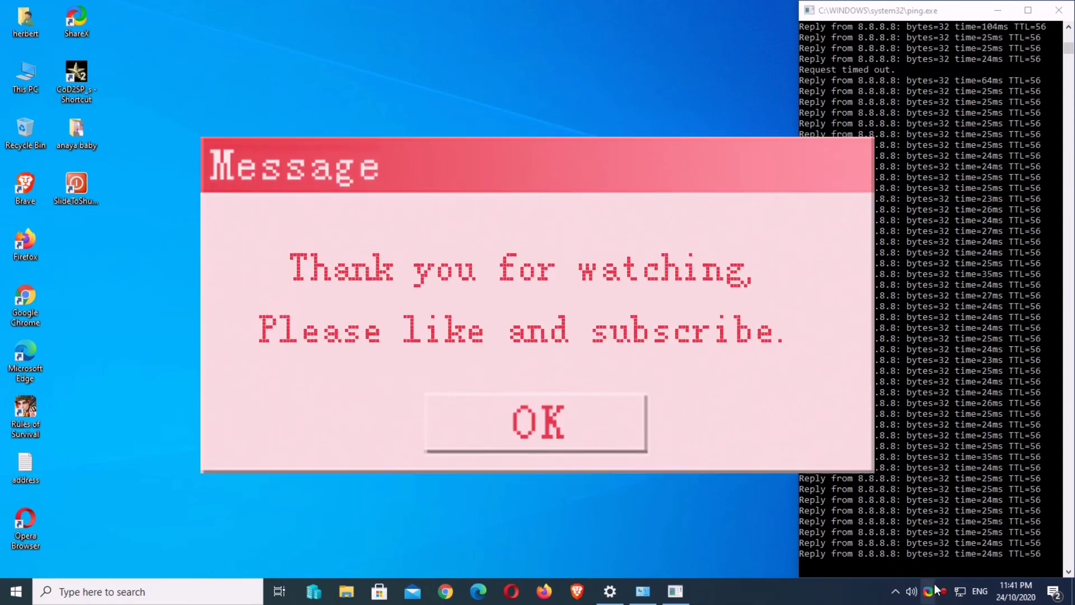